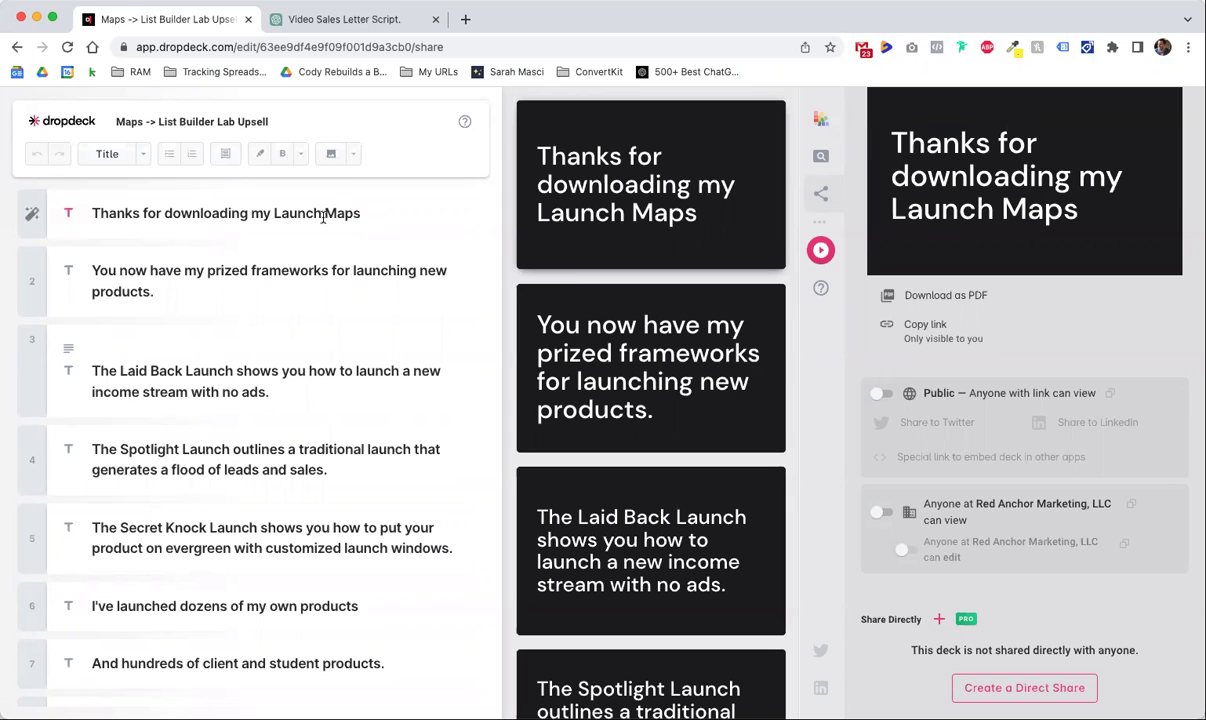
Review the slide previews of the "Maps -> List Builder Lab Upsell" deck from the opening slide through to the final one.
scroll(624, 300, down, 10)
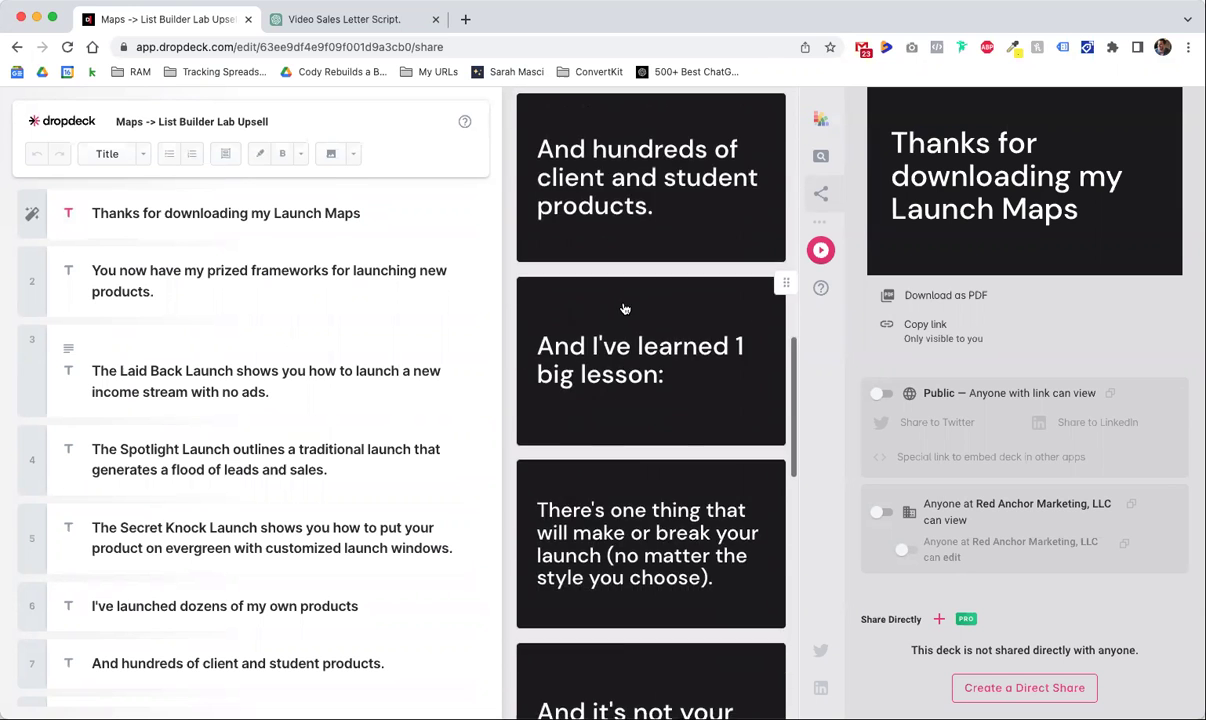
scroll(624, 308, down, 10)
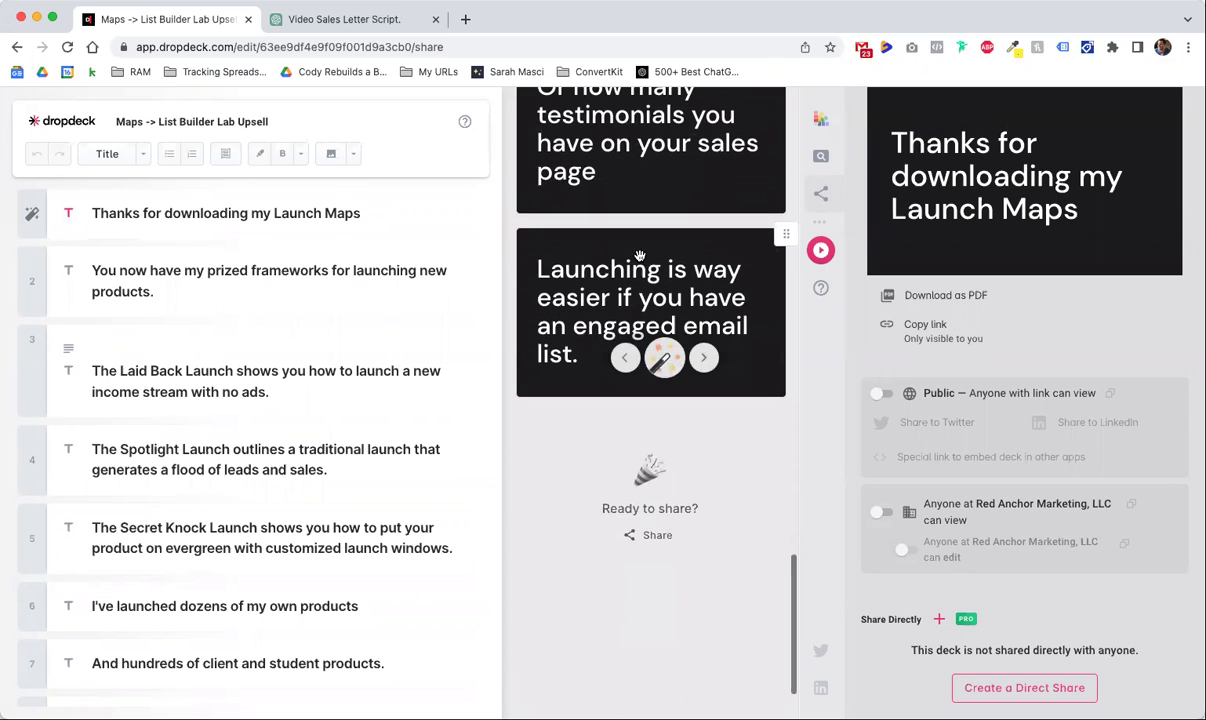
scroll(639, 255, up, 20)
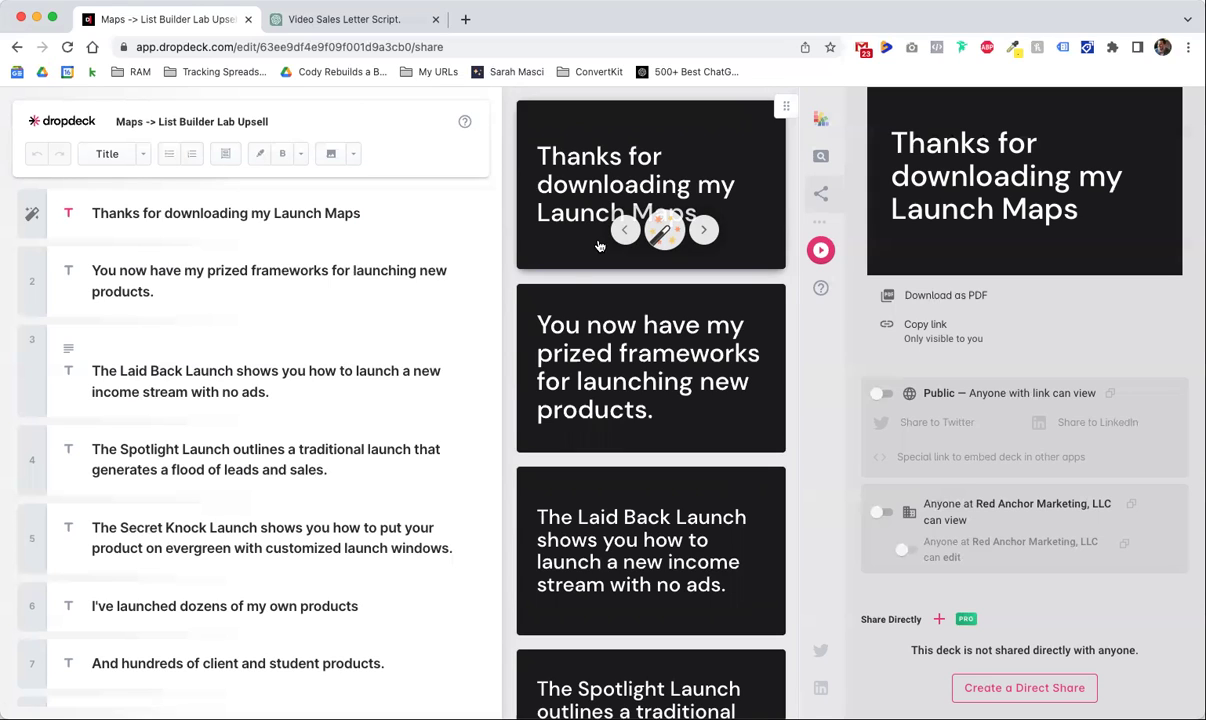
scroll(725, 320, down, 1)
scroll(719, 423, down, 3)
scroll(740, 373, down, 8)
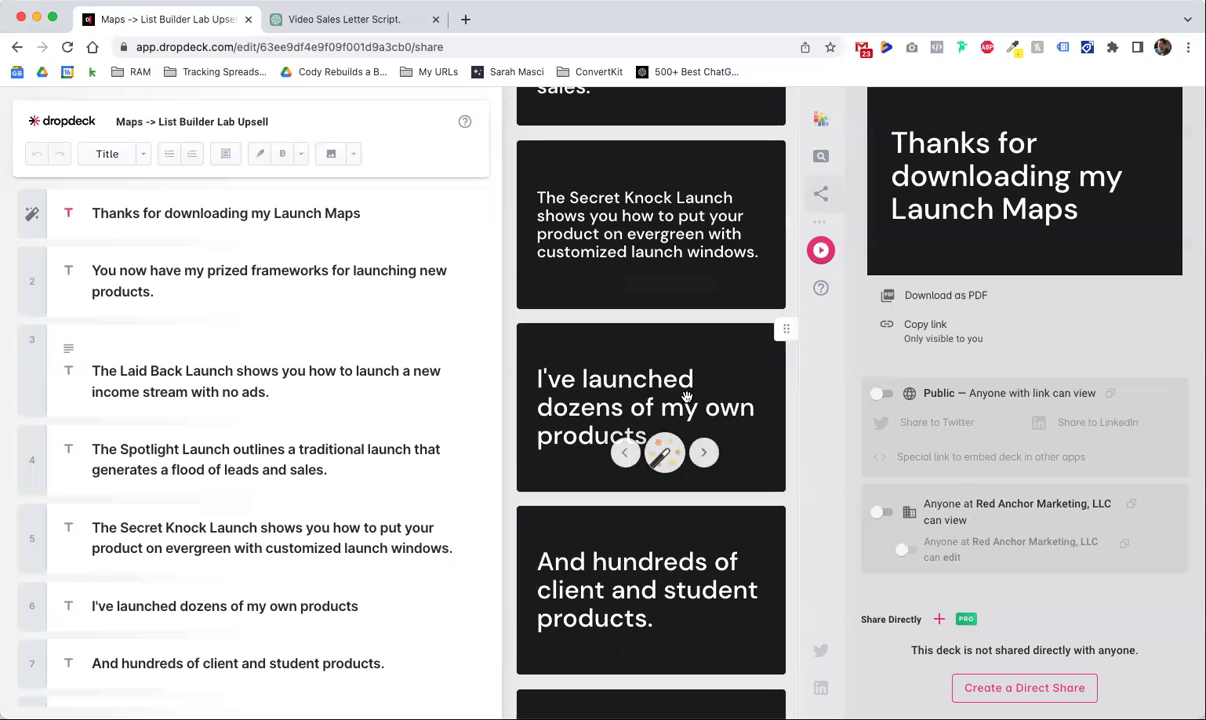
scroll(684, 415, down, 3)
scroll(680, 420, down, 6)
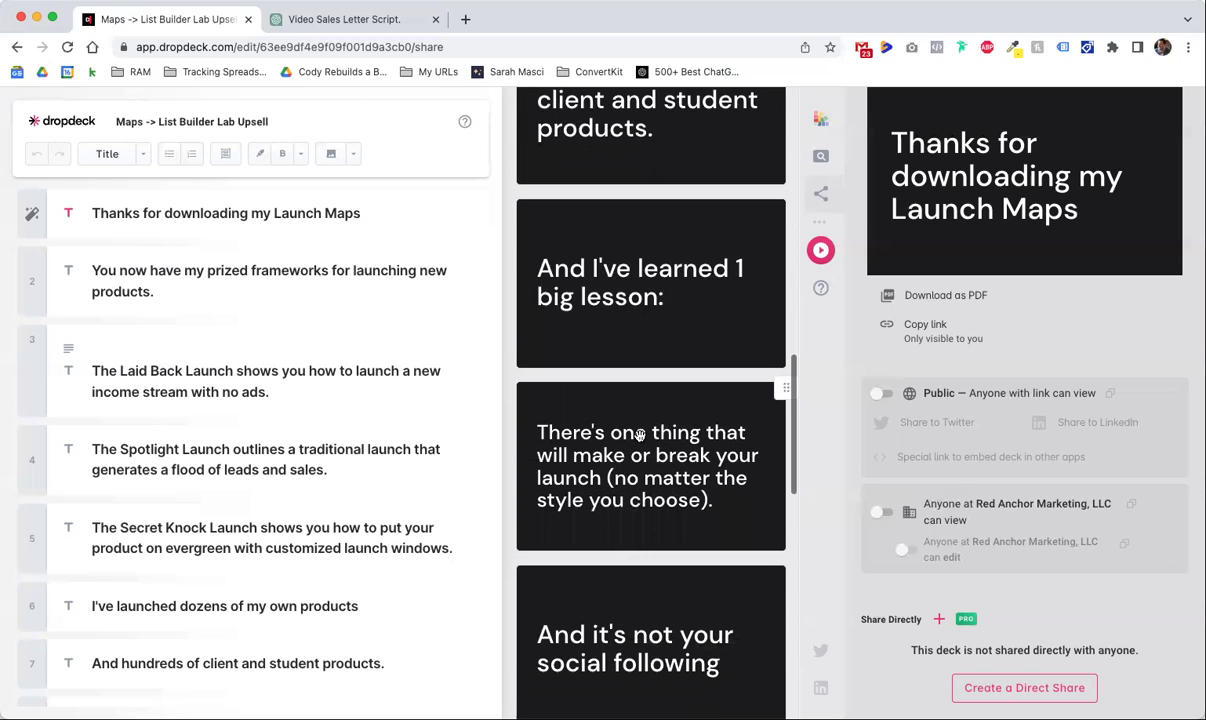
scroll(620, 477, down, 2)
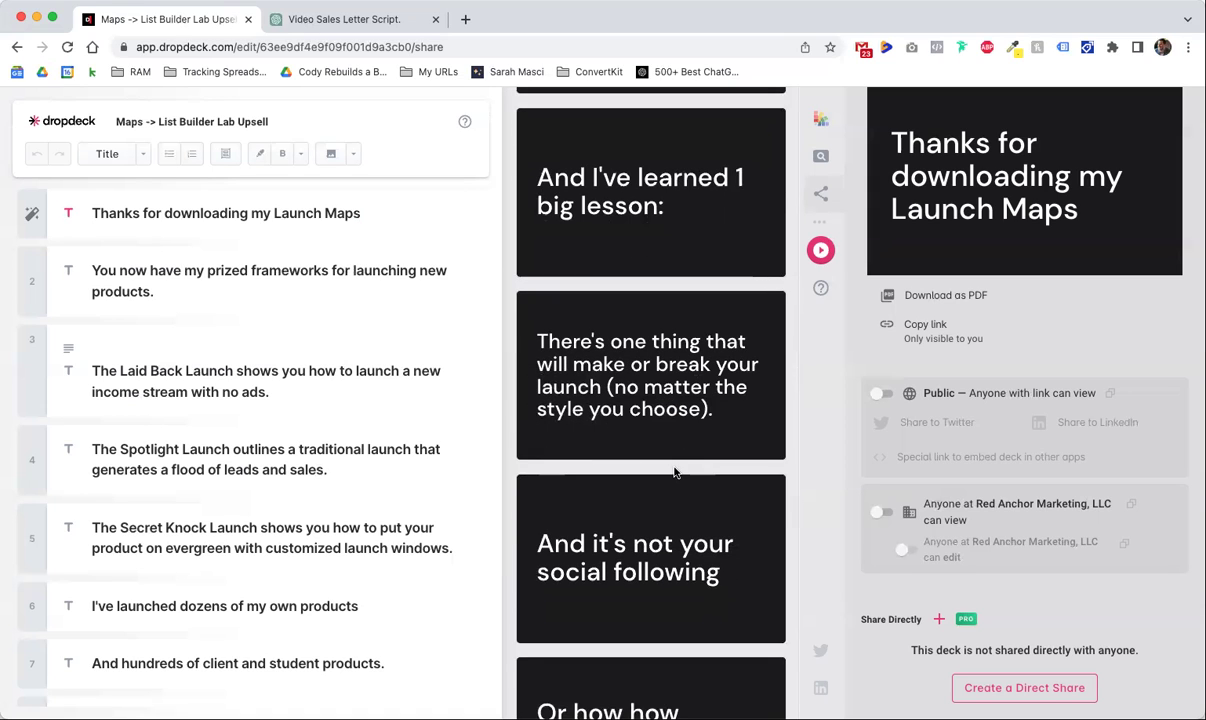
scroll(672, 470, down, 2)
mouse_move(667, 470)
scroll(700, 468, down, 1)
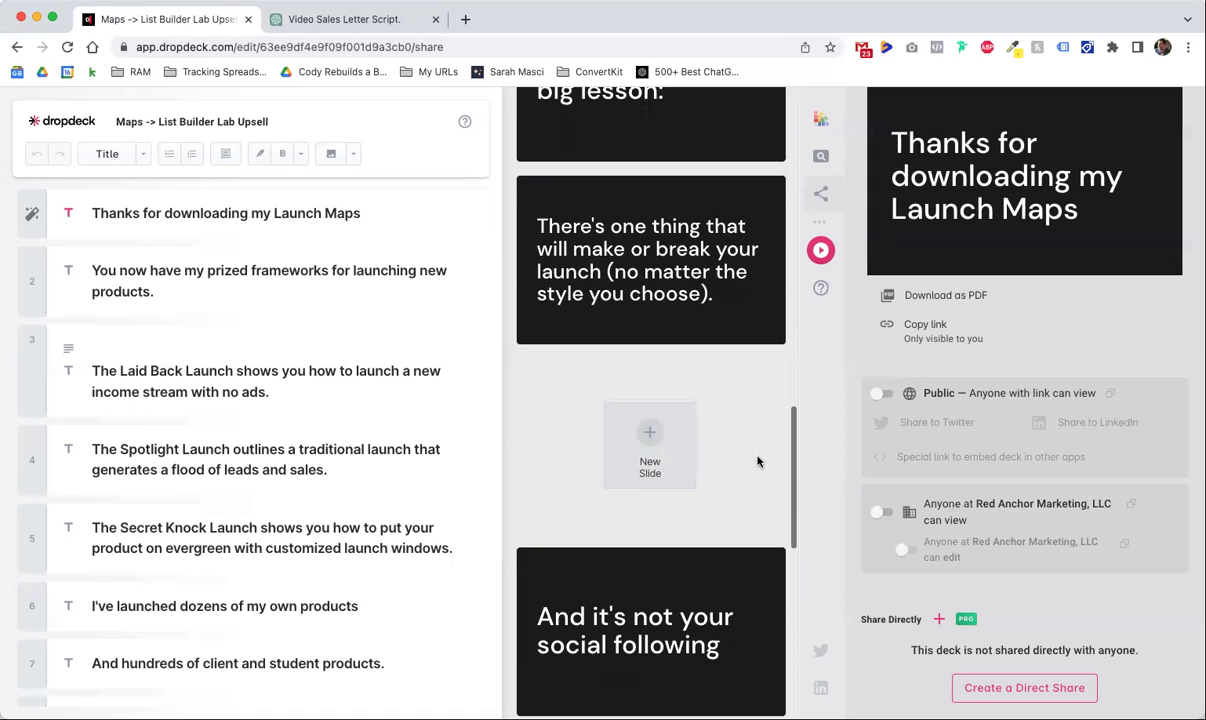
scroll(767, 475, down, 10)
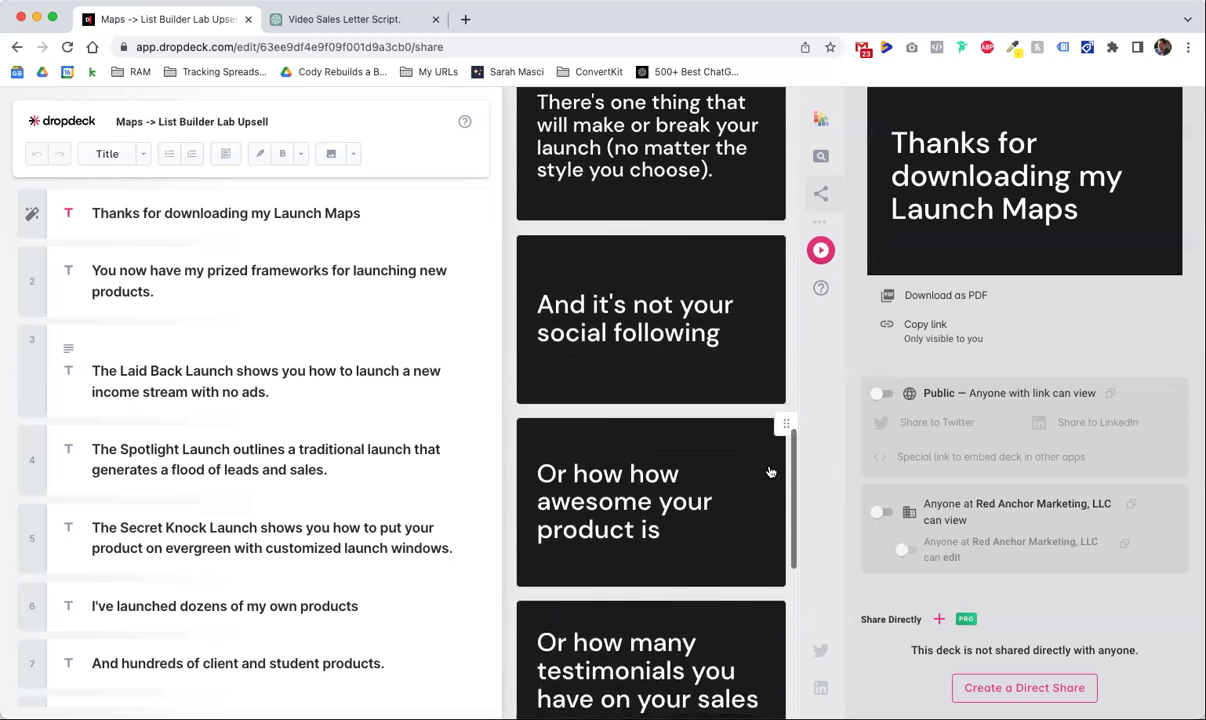
scroll(763, 463, down, 2)
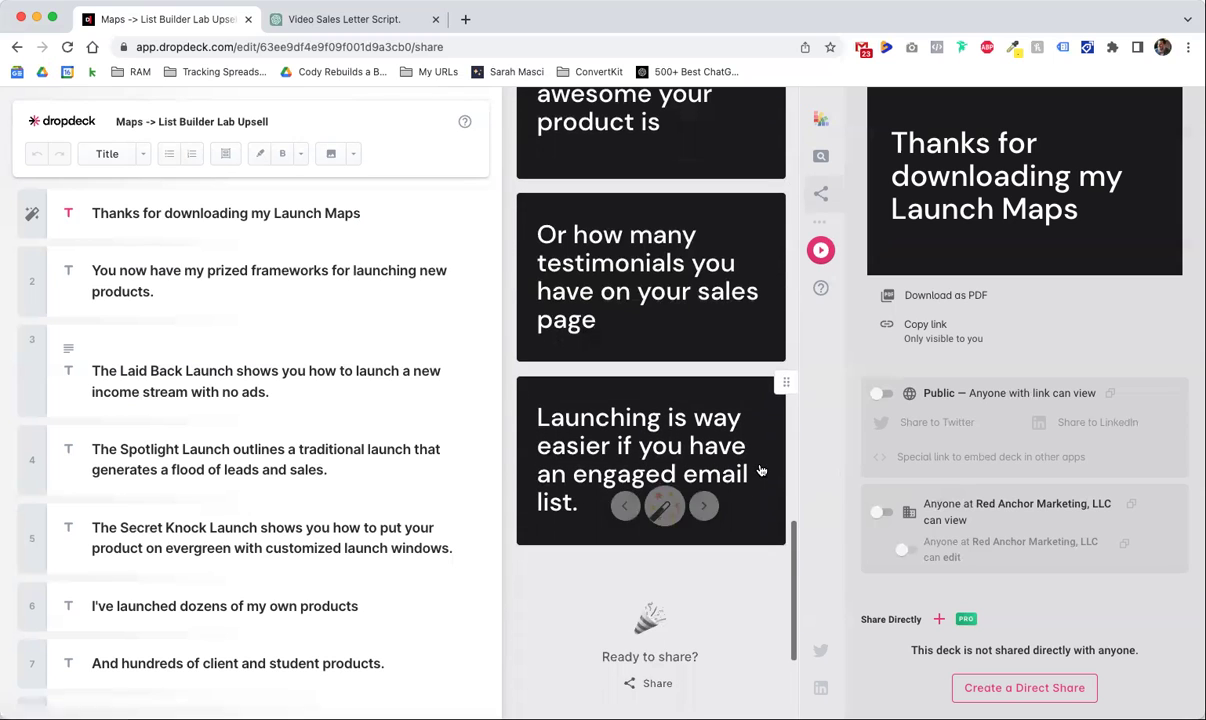
scroll(760, 464, down, 2)
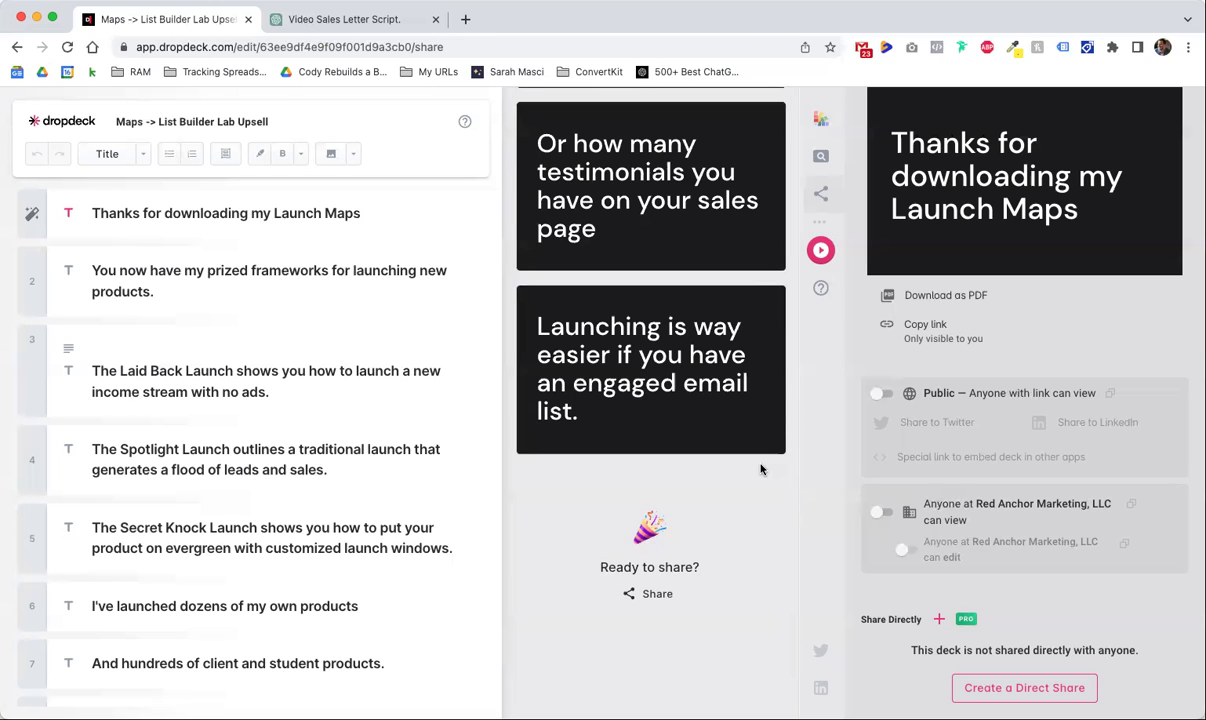
Try adding the body line "Type thing" beneath the title of the last slide, and remove it again.
scroll(266, 397, down, 5)
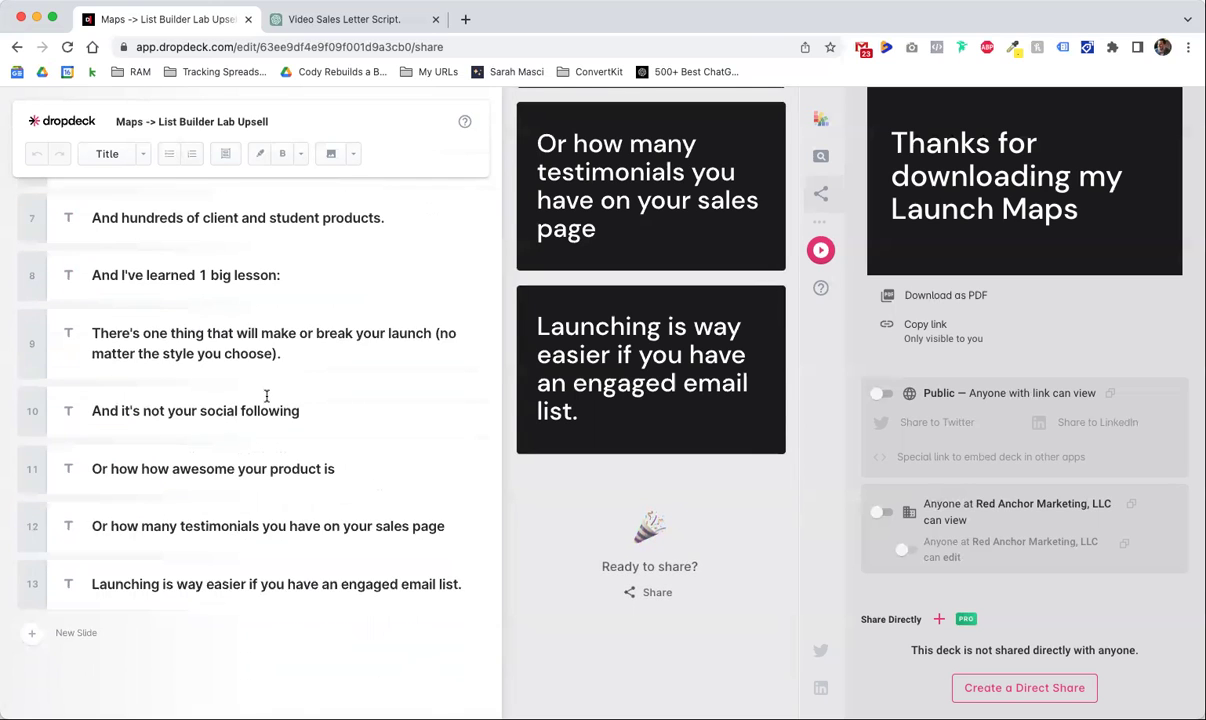
click(347, 593)
key(Return)
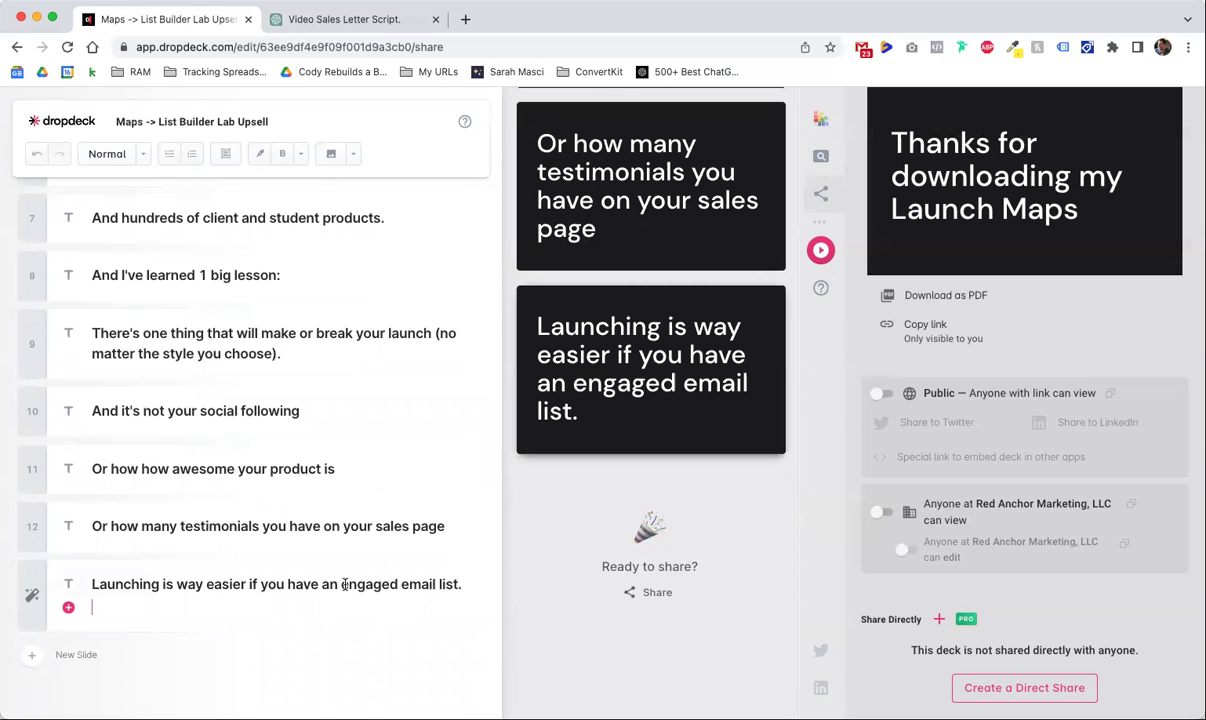
text(Type thing)
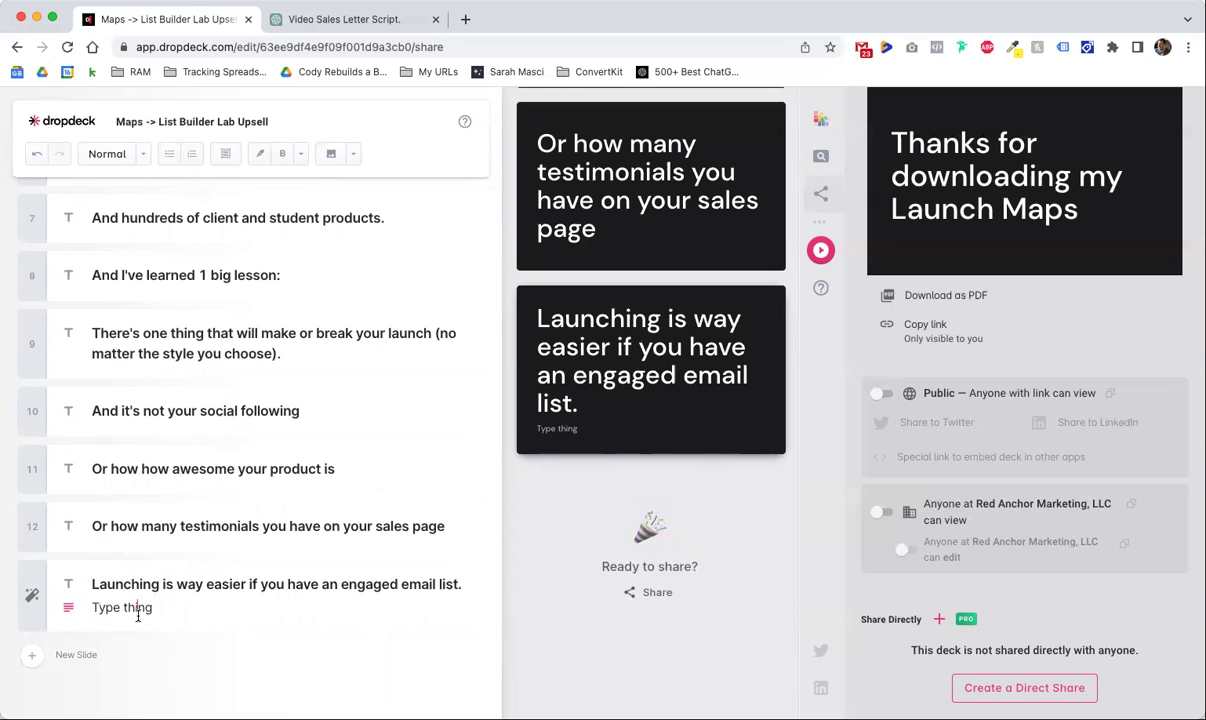
key(BackSpace)
key(BackSpace)
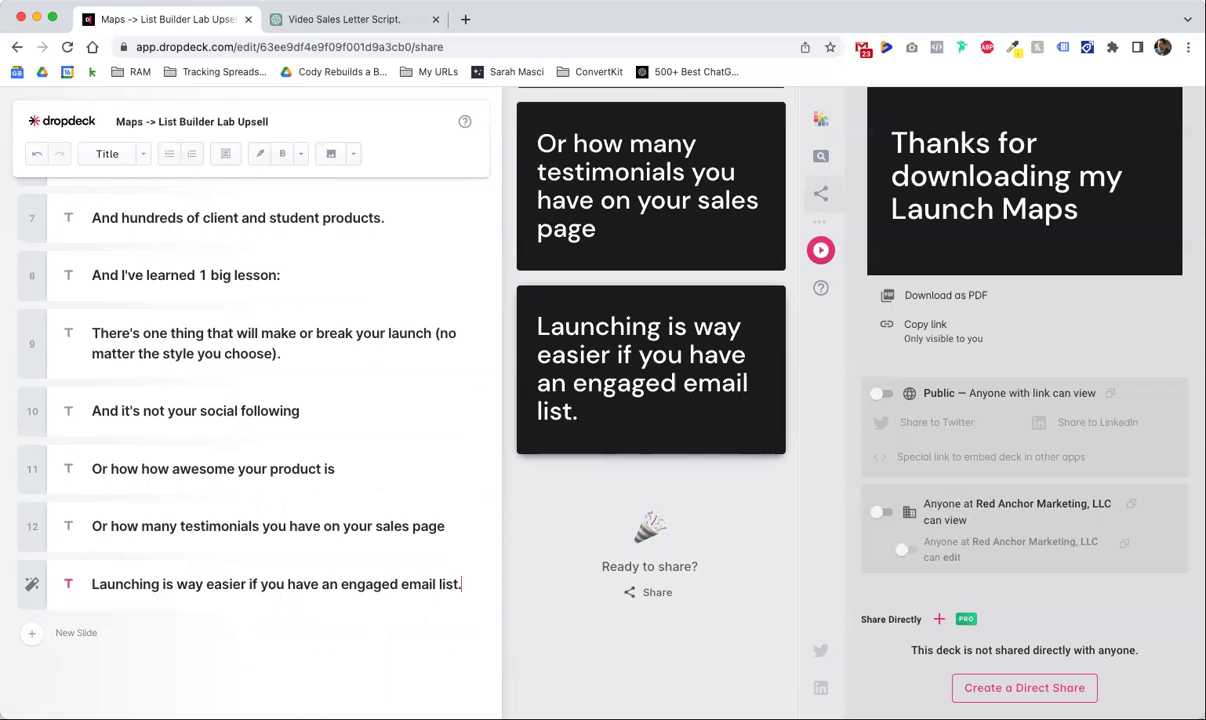
Add a new final slide titled "List Builder Lab is the world's first..." and bring up its layout suggestions.
key(Return)
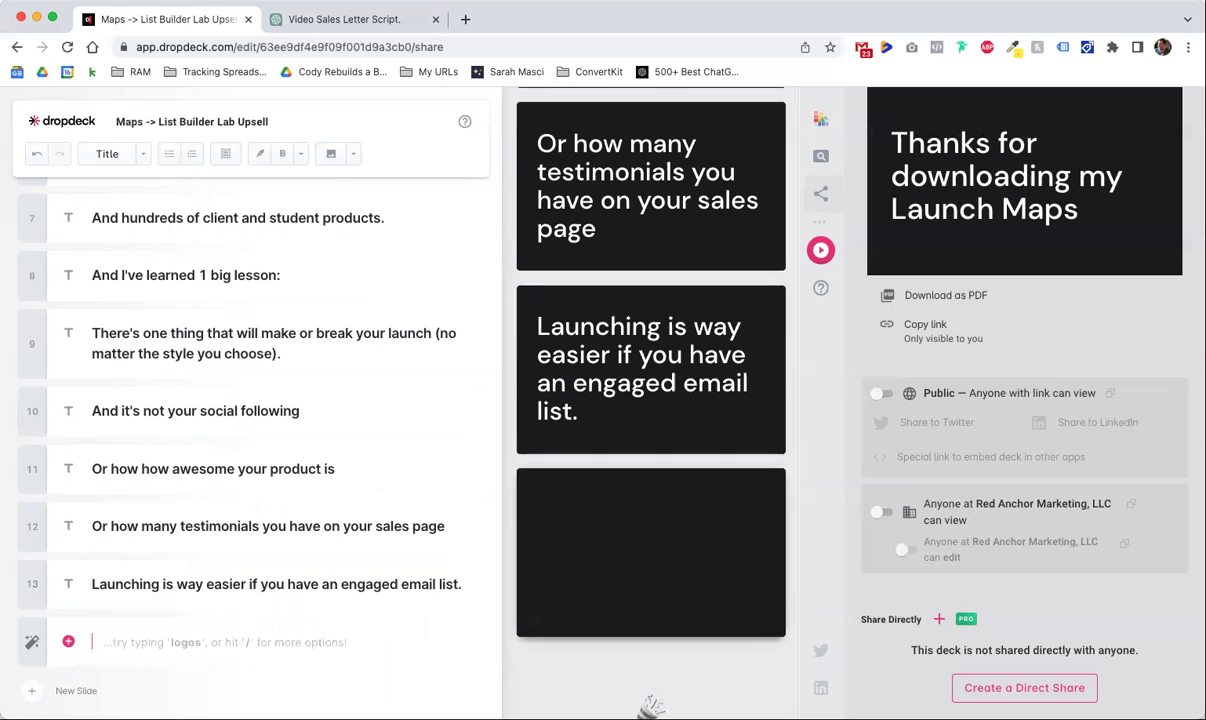
text(List Buil)
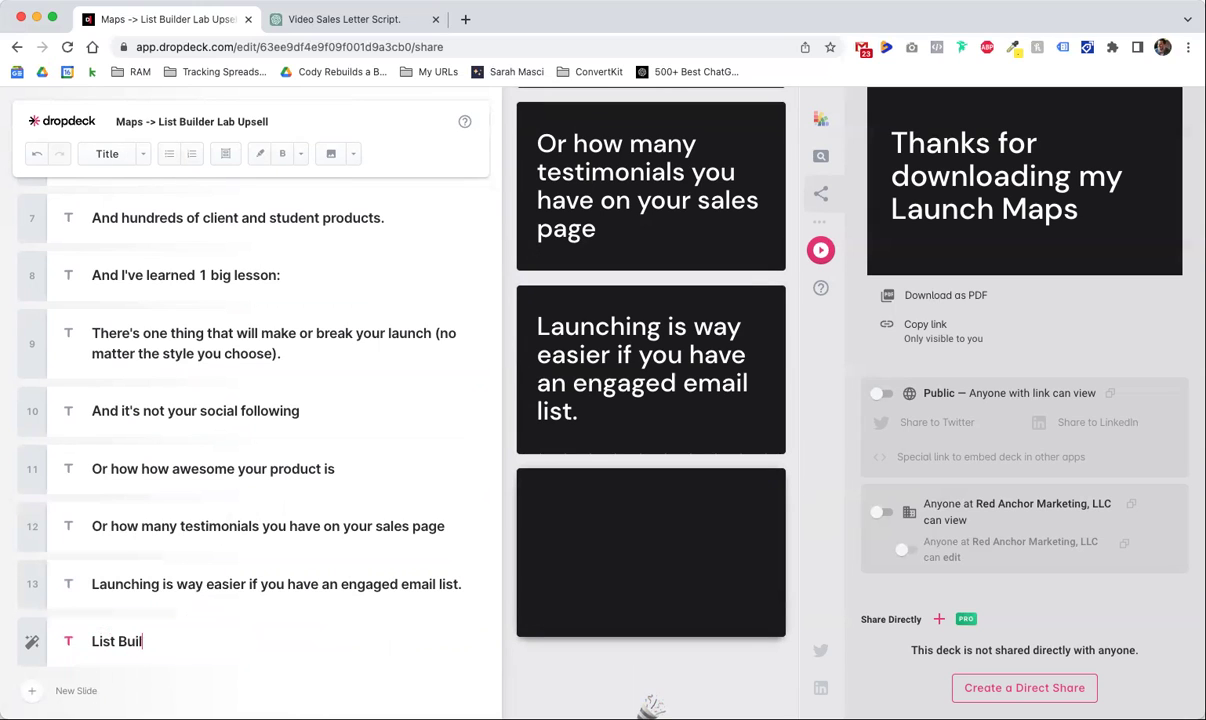
text(der Lab it )
text(the world's first...)
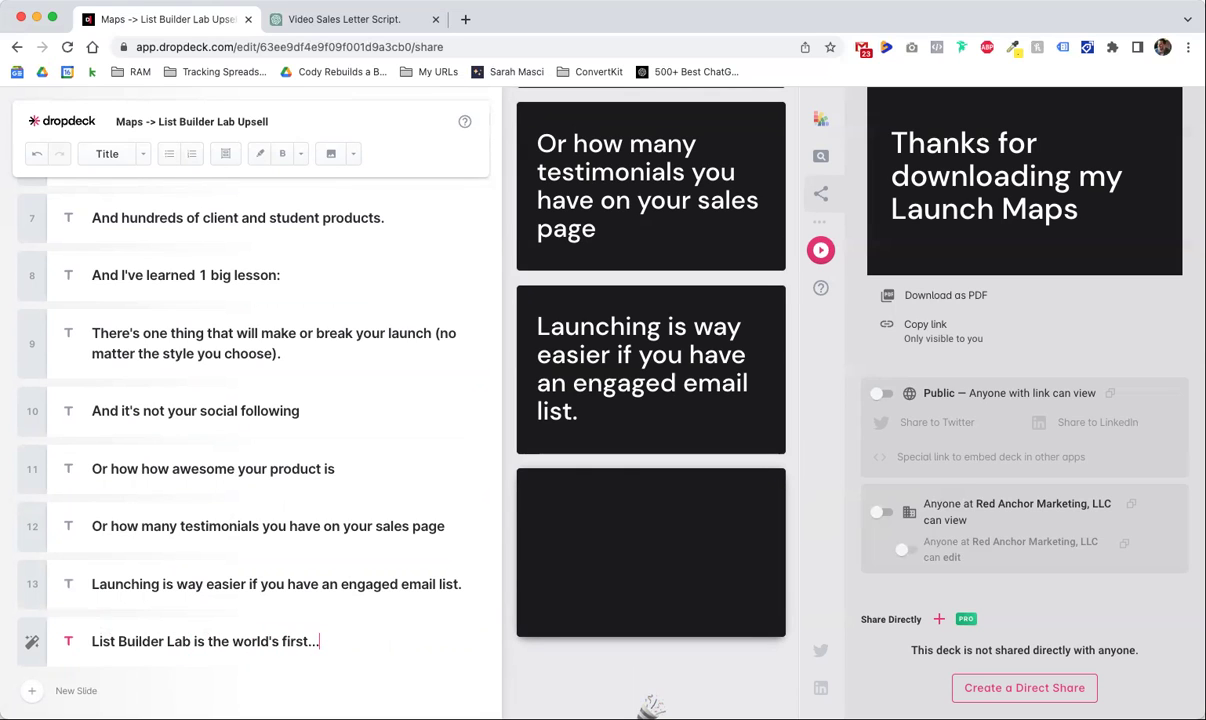
mouse_move(660, 514)
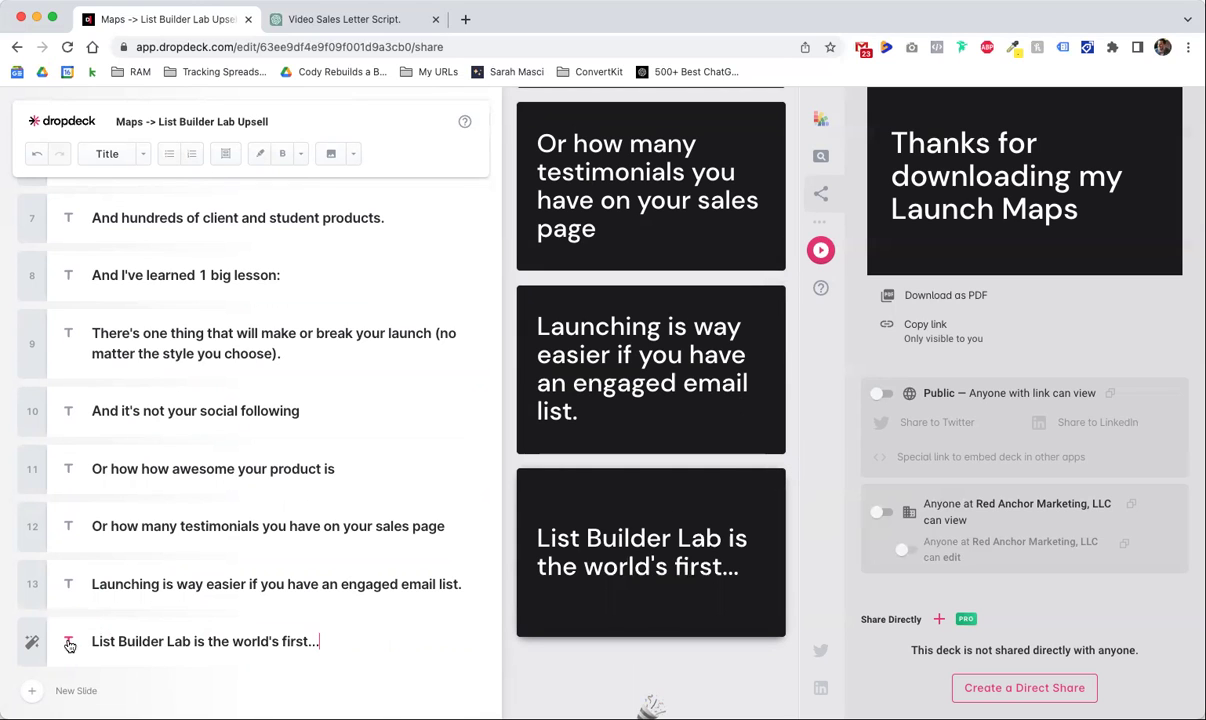
click(32, 640)
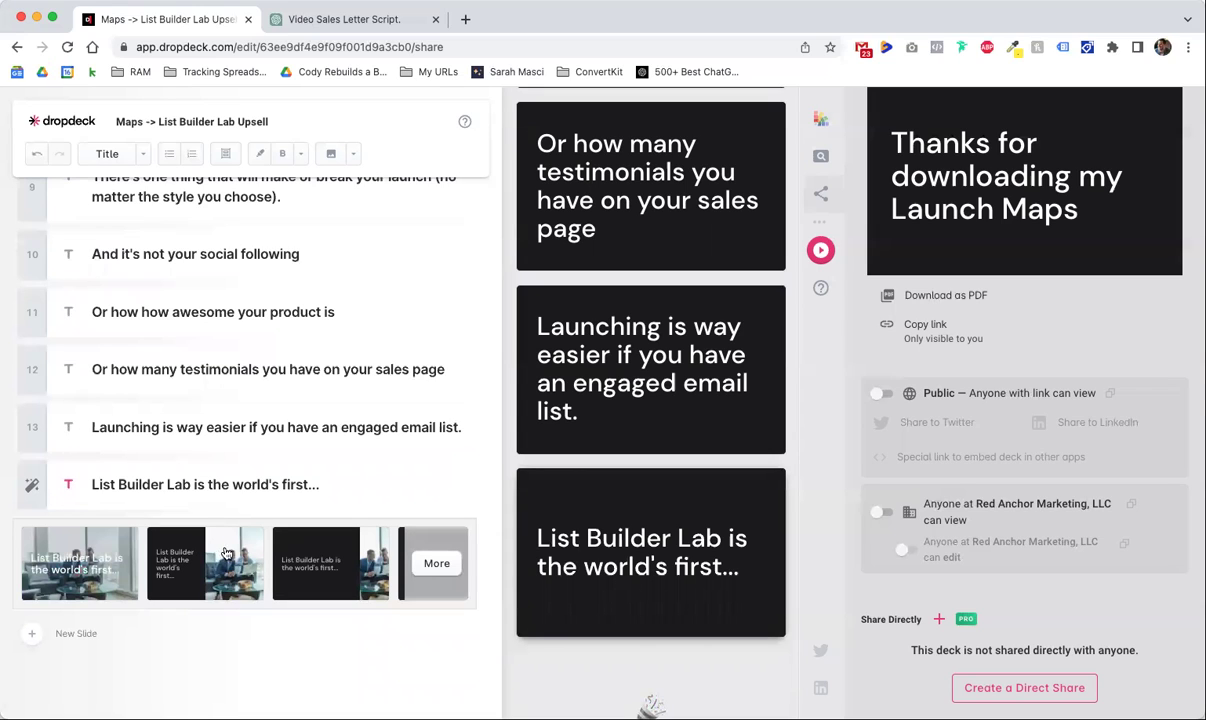
Apply the Split View layout to slide 13, "Launching is way easier if you have an engaged email list.".
click(230, 429)
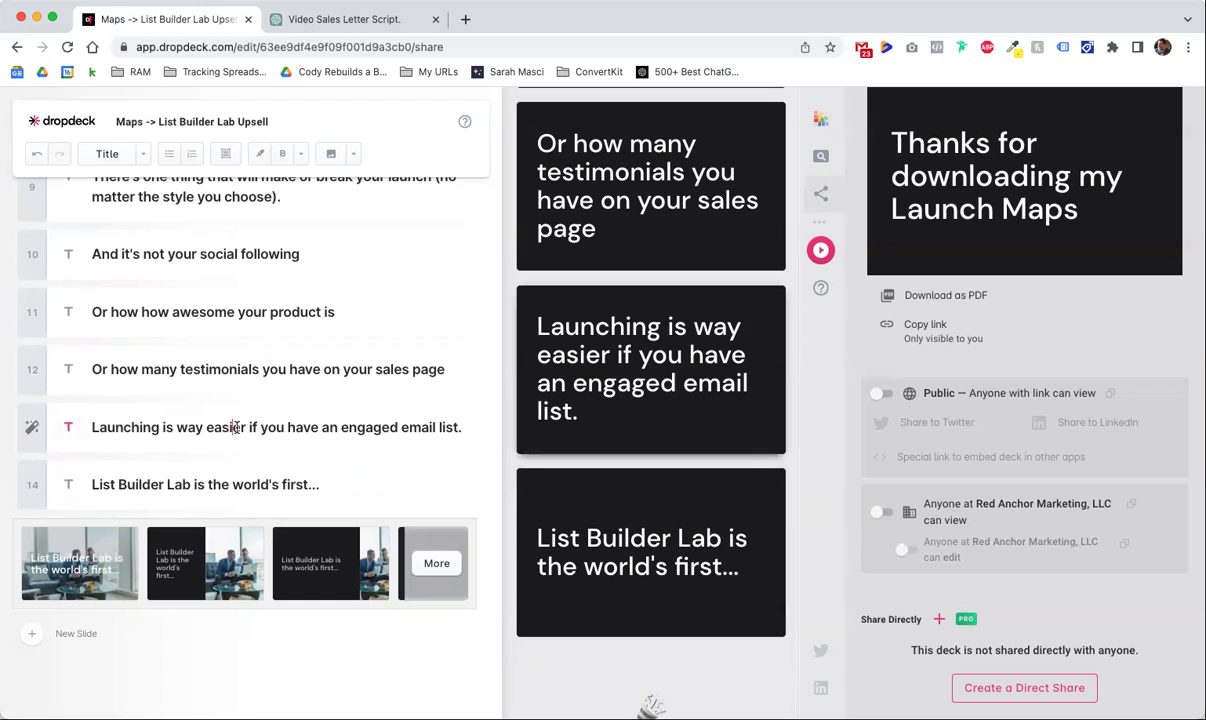
click(31, 443)
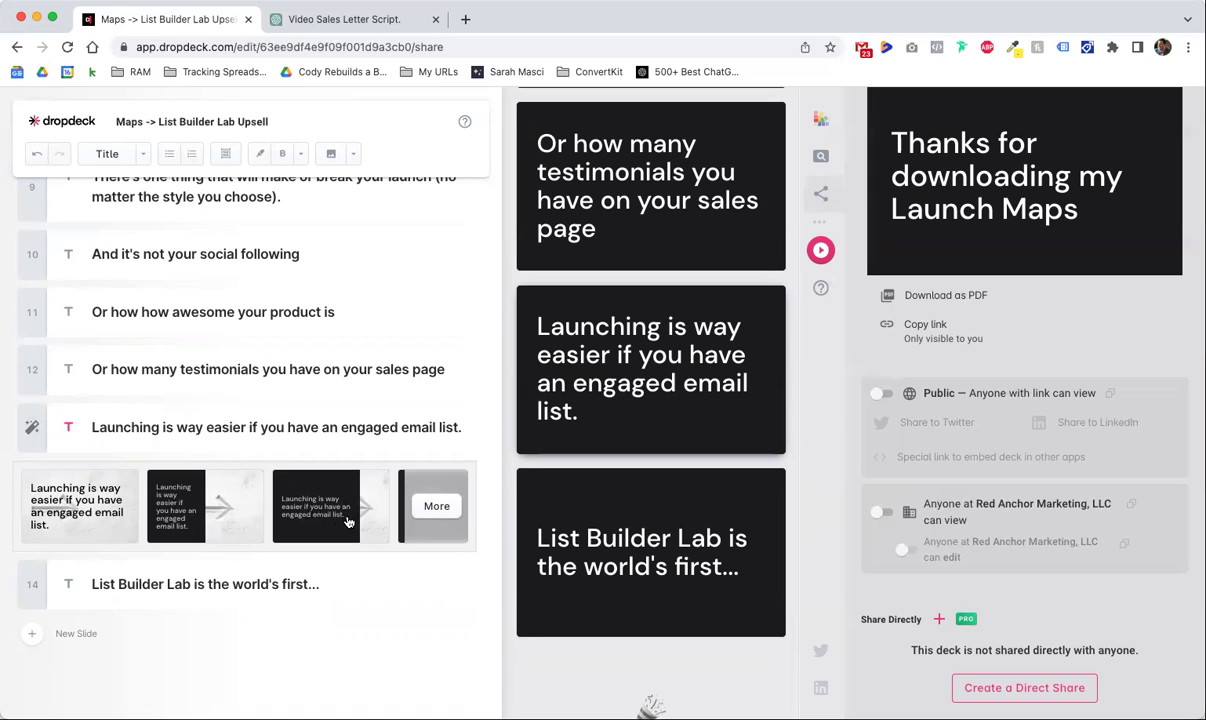
click(438, 506)
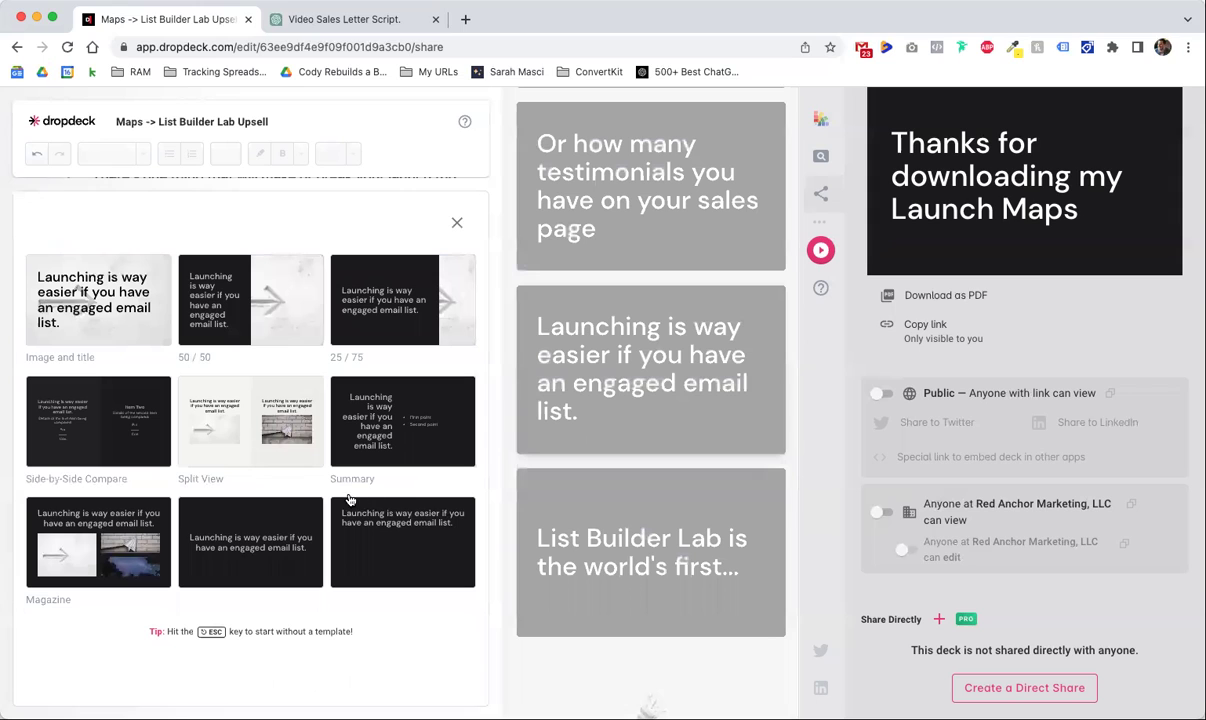
click(280, 426)
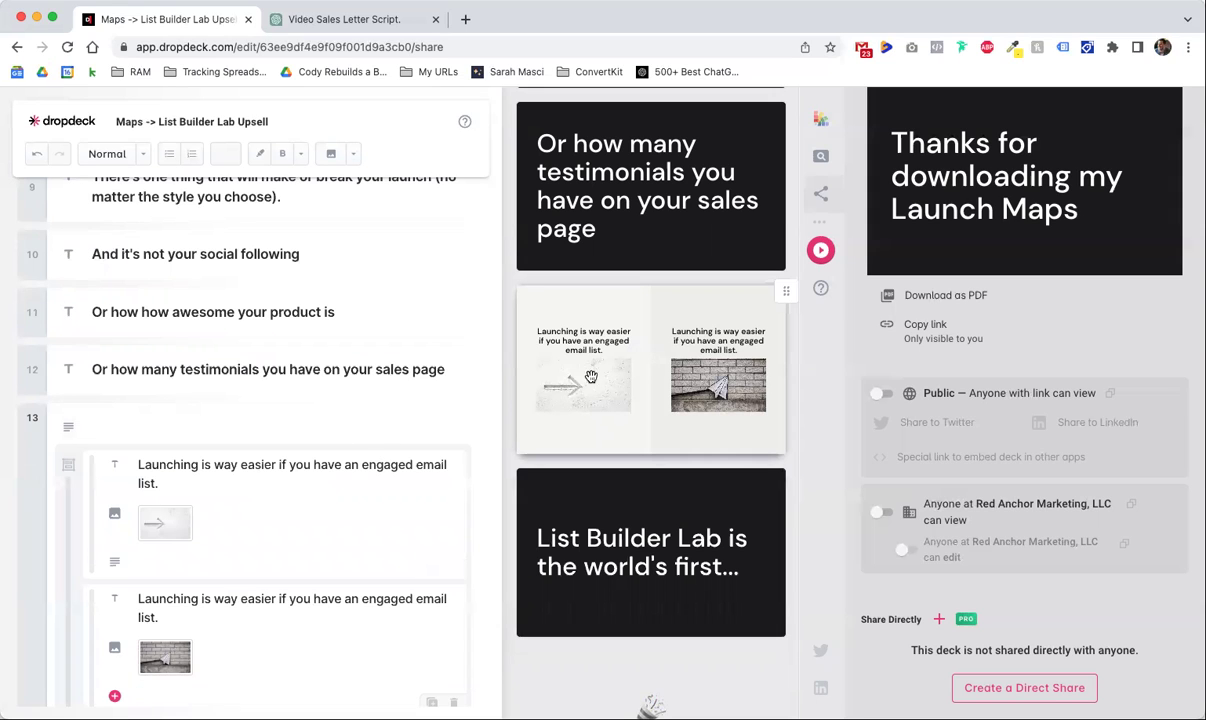
scroll(205, 477, down, 2)
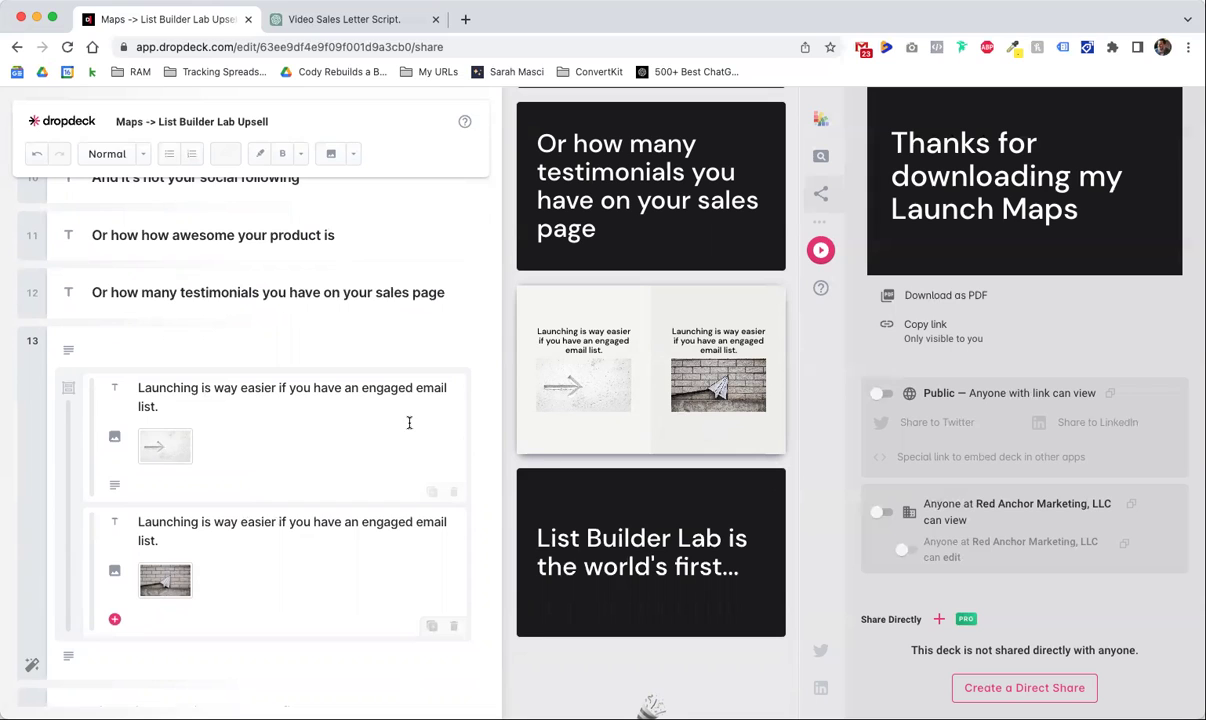
Apply the suggested 50 / 50 layout with the laptop image to slide 12, "Or how many testimonials you have on your sales page".
scroll(244, 424, up, 1)
click(237, 352)
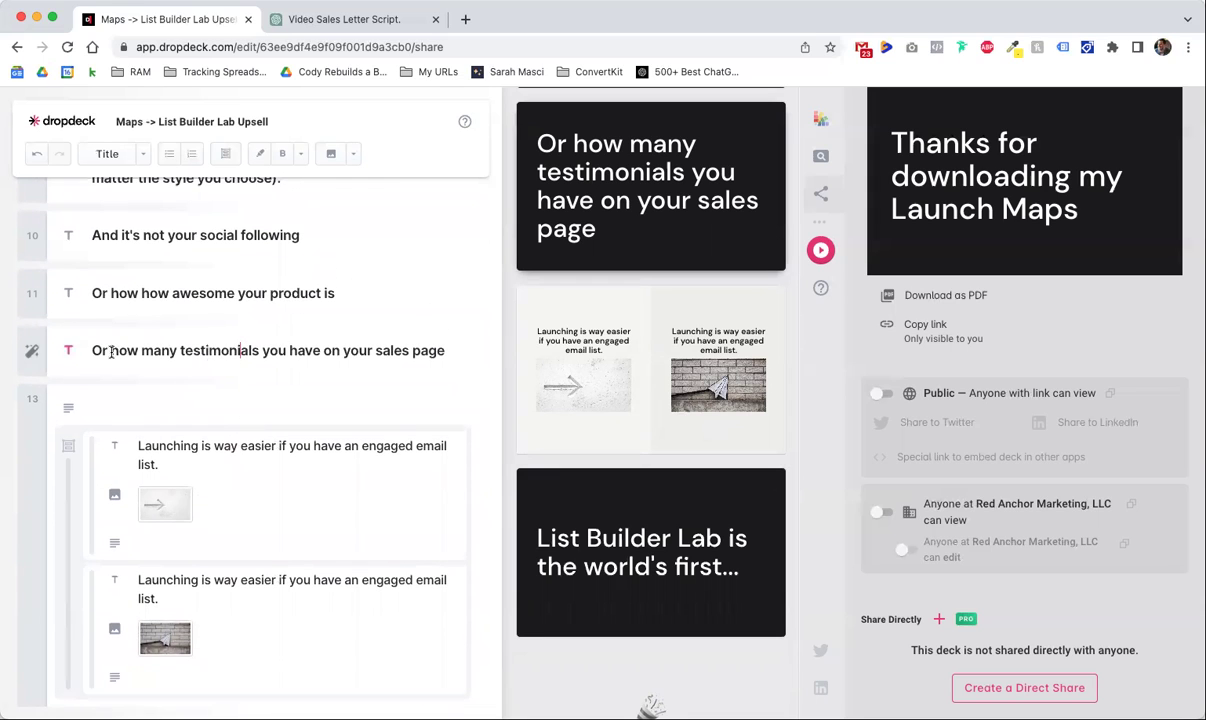
click(31, 355)
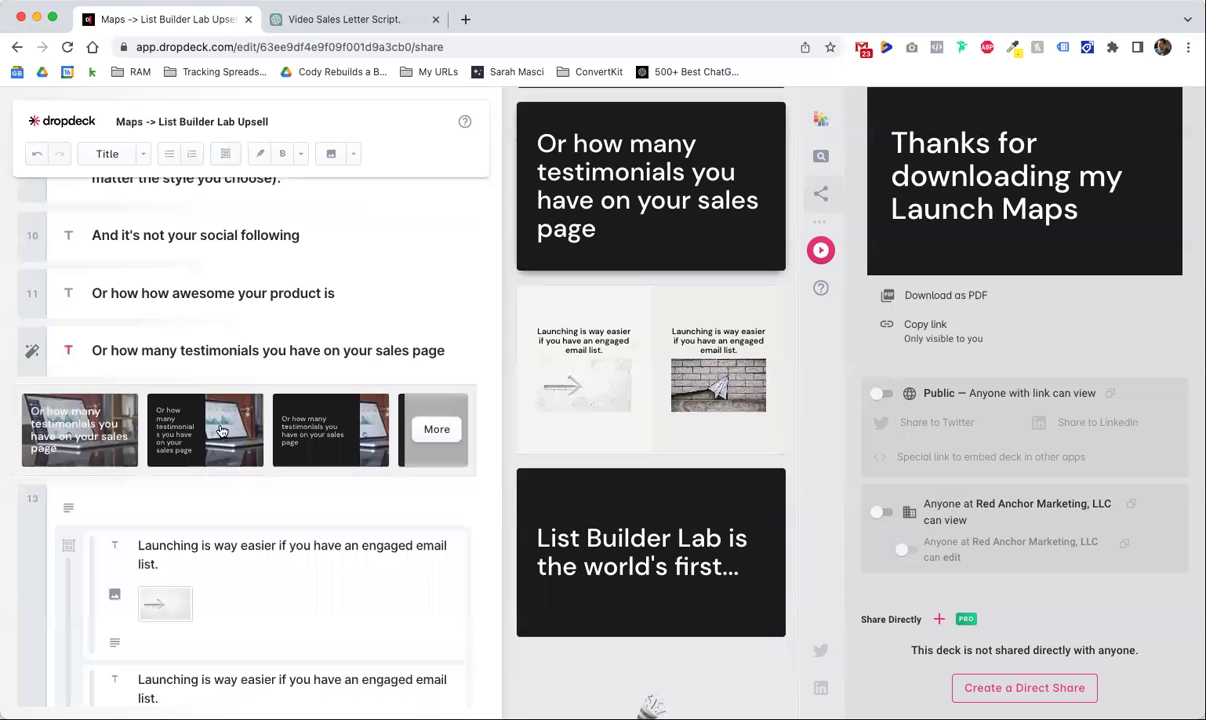
click(213, 437)
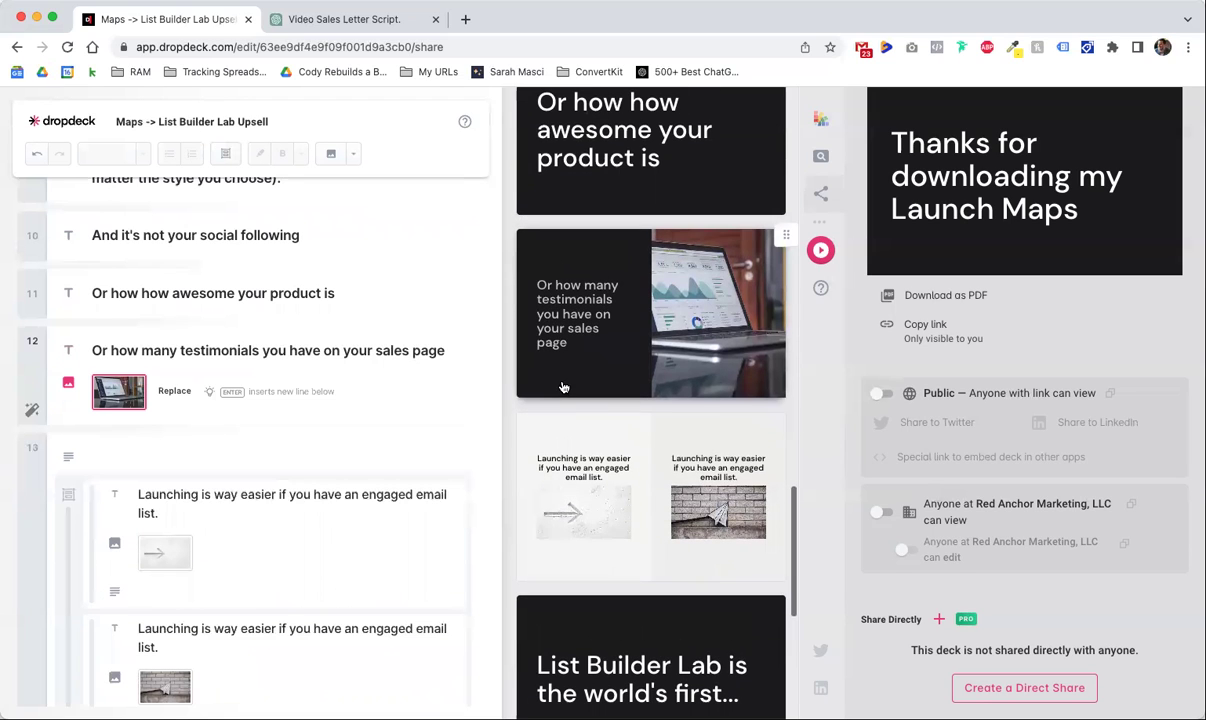
scroll(573, 423, down, 2)
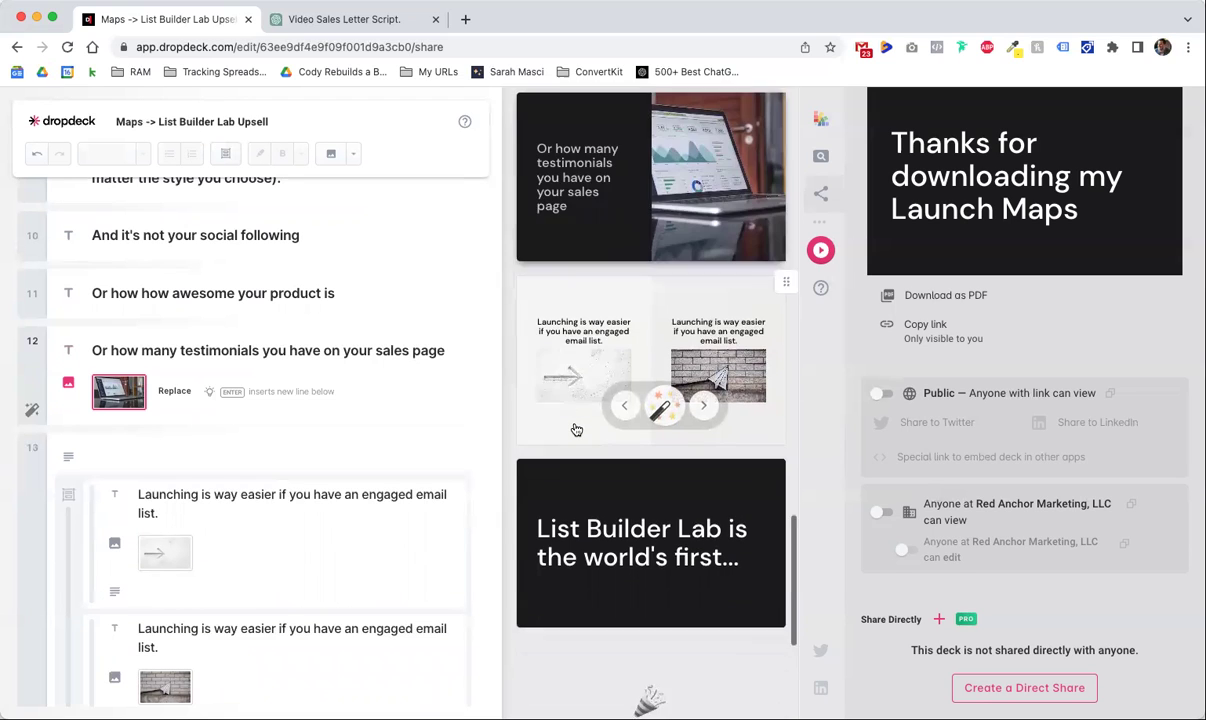
scroll(255, 460, up, 3)
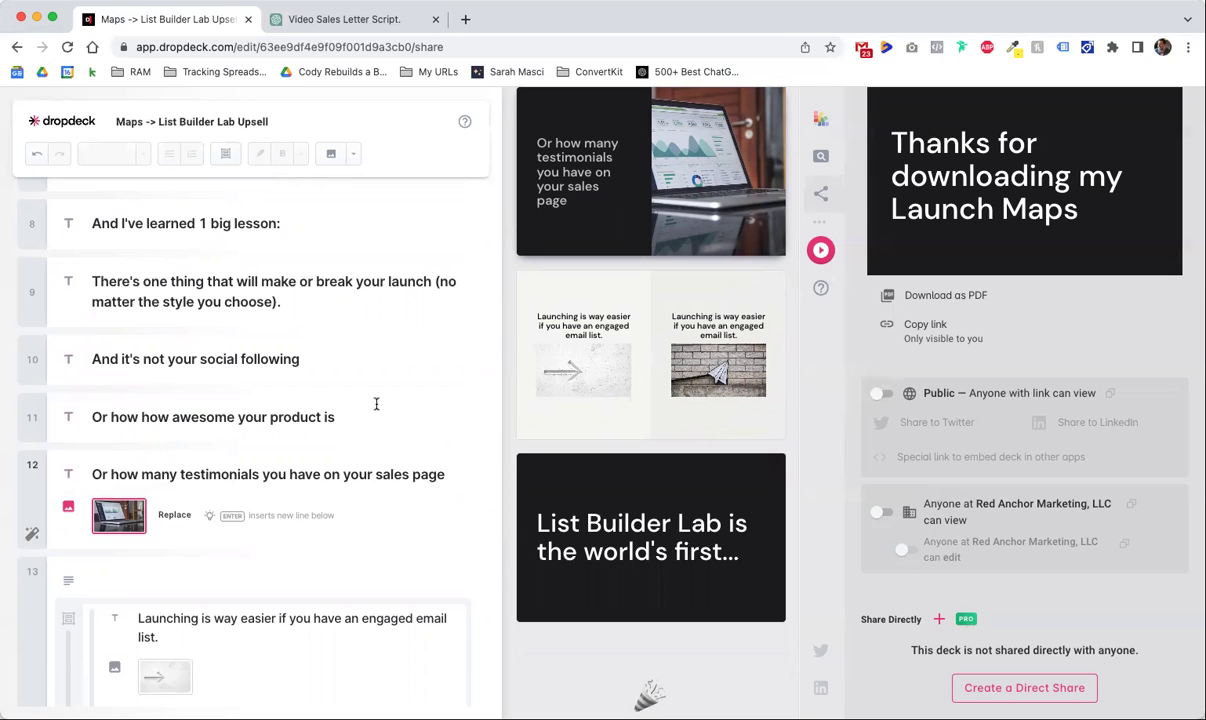
Switch to the ChatGPT conversation "Video Sales Letter Script." and review the opening request, the outline, the product details prompt and the generated script.
click(300, 19)
scroll(333, 300, up, 15)
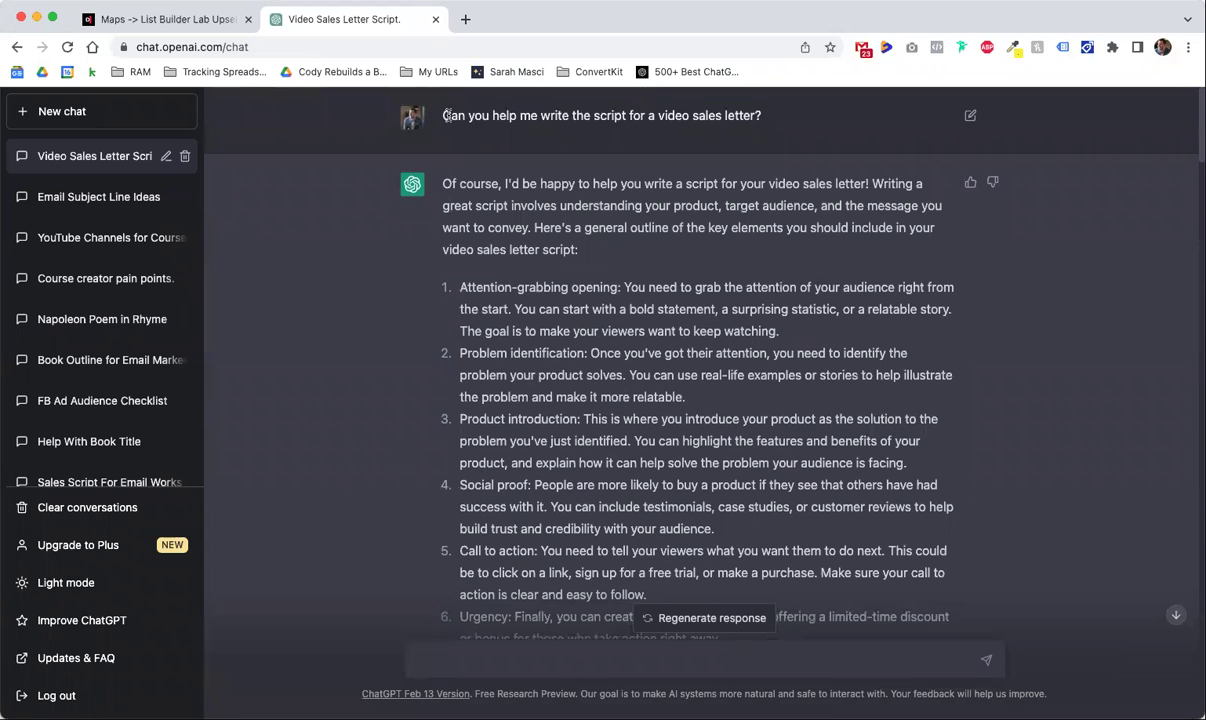
drag(444, 113, 777, 125)
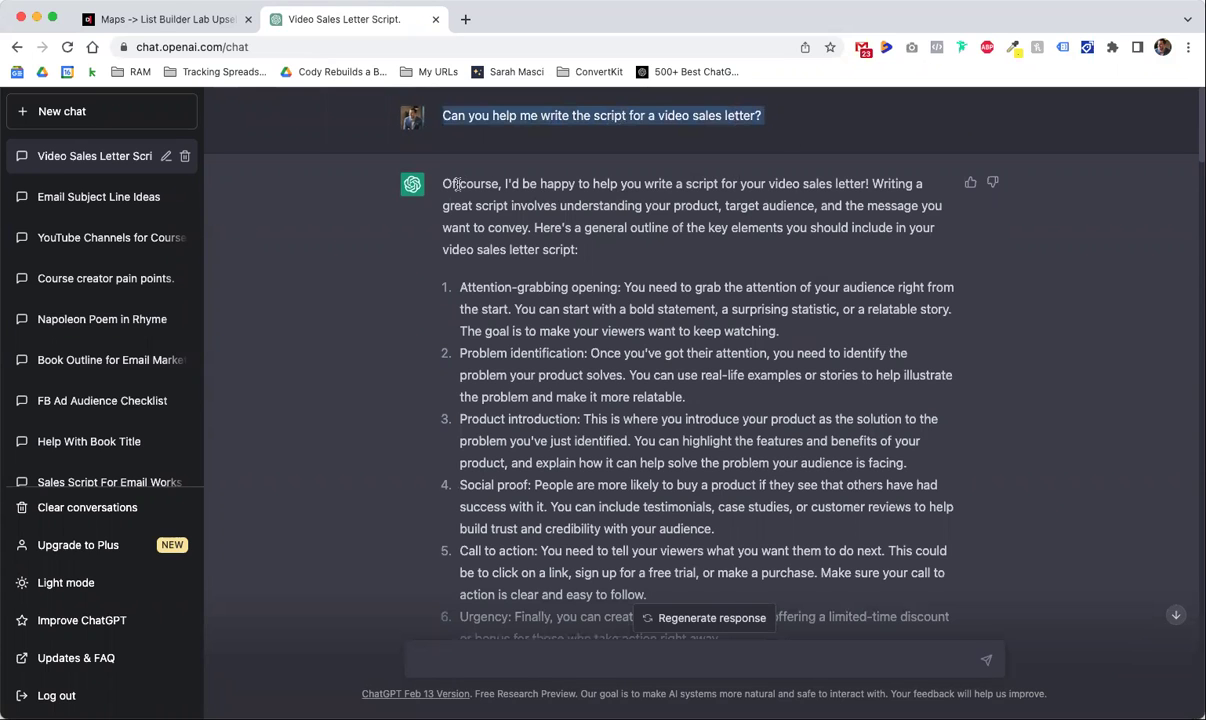
drag(456, 184, 712, 410)
click(712, 410)
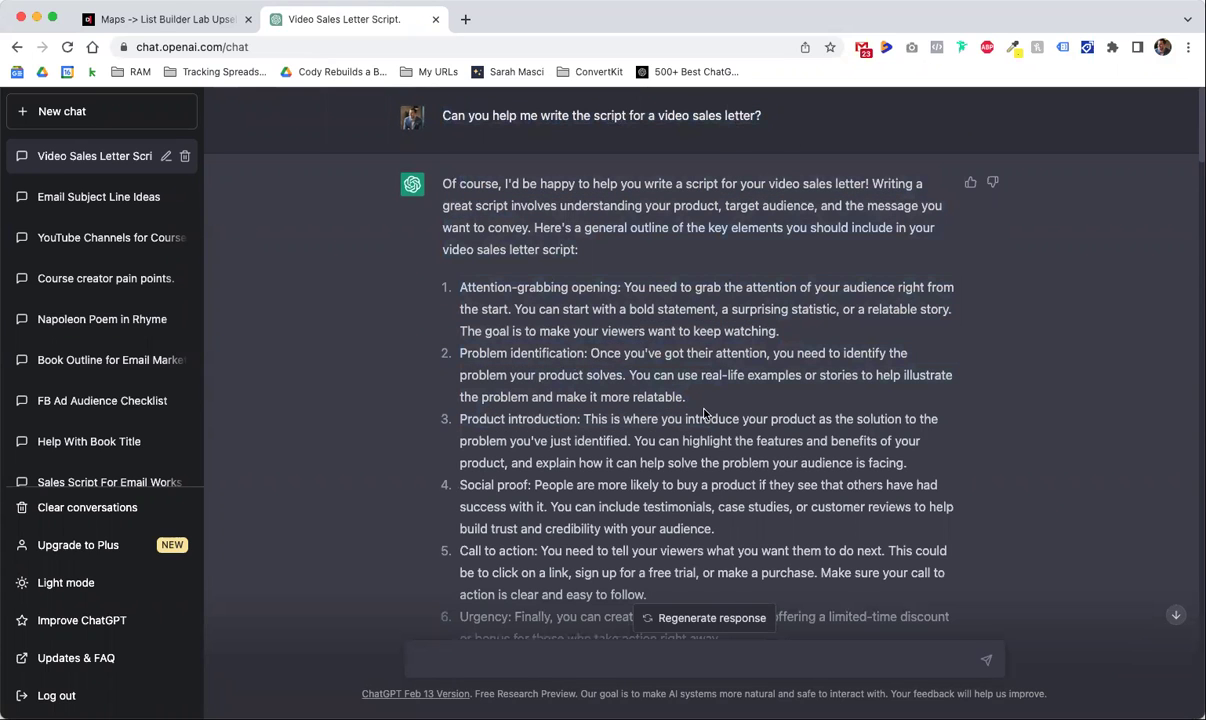
scroll(627, 363, down, 2)
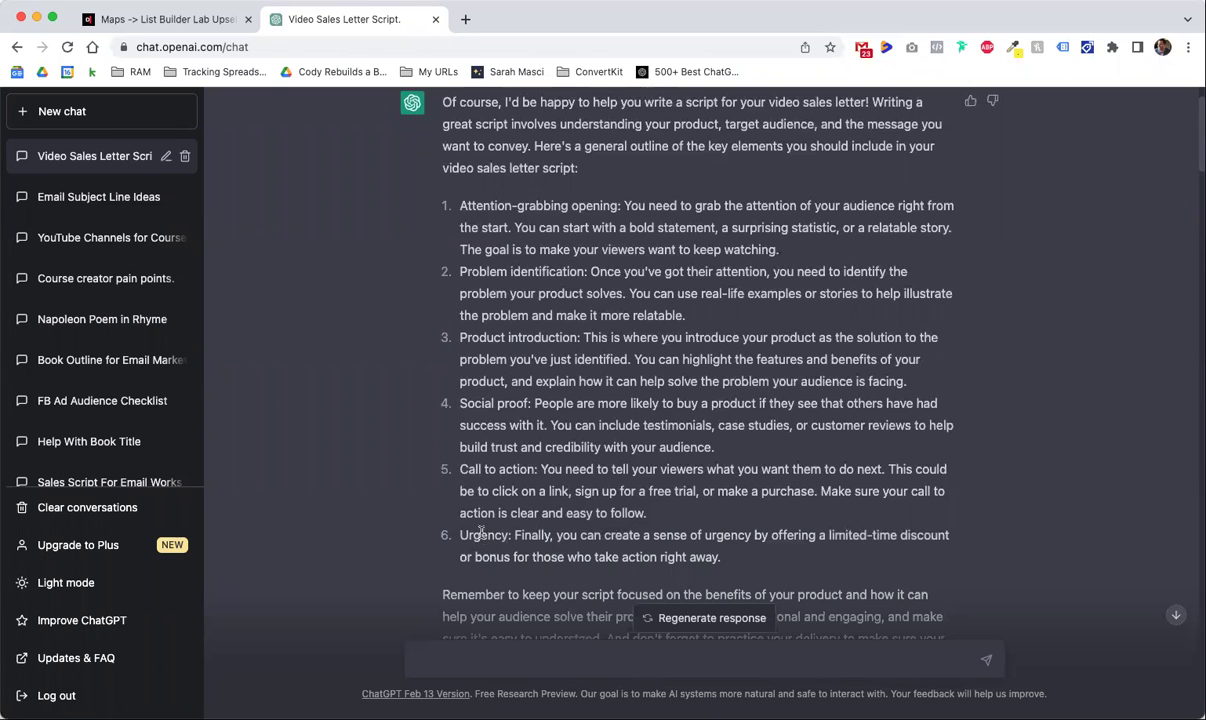
scroll(481, 531, down, 6)
drag(455, 416, 587, 528)
scroll(625, 558, down, 3)
scroll(580, 500, down, 4)
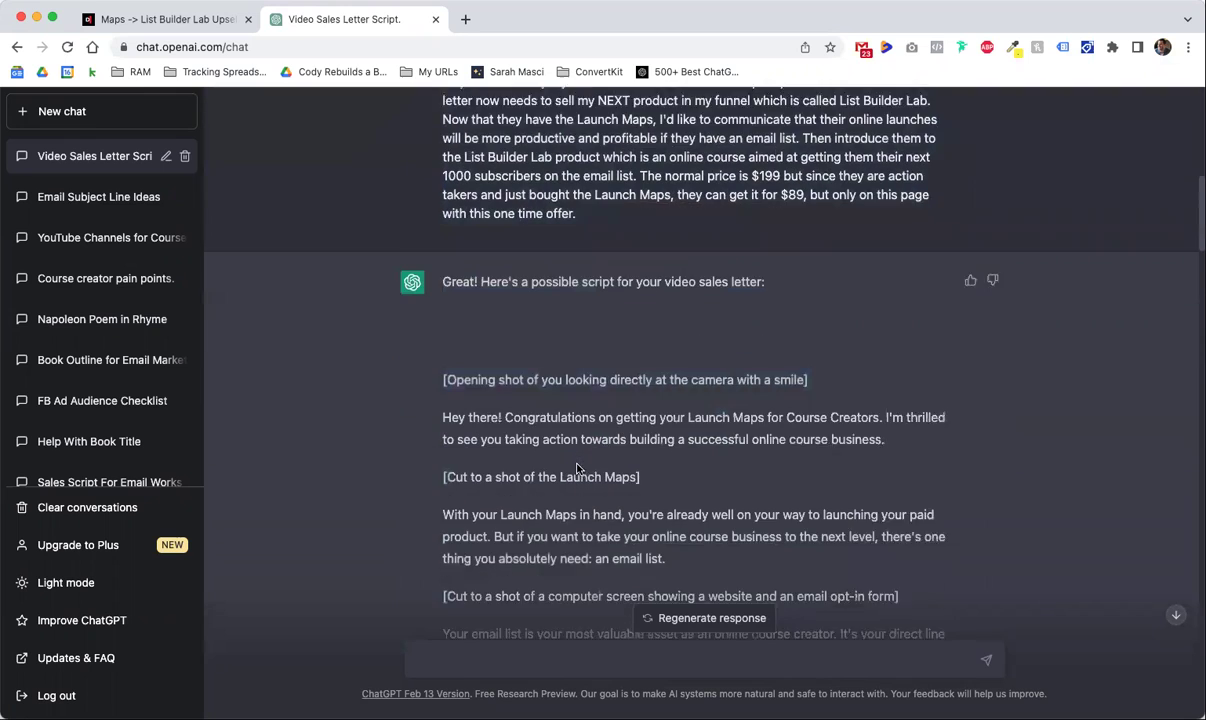
scroll(570, 450, down, 1)
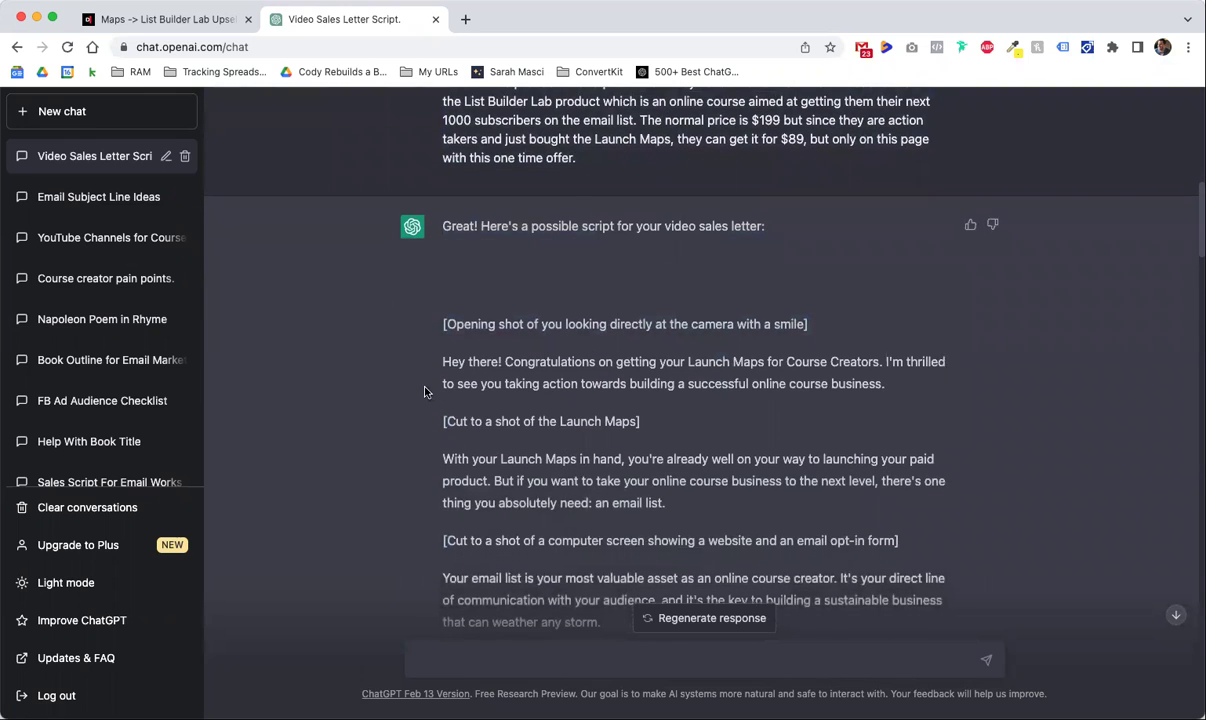
Read the first generated sales letter script, from the opening shot through the List Builder Lab introduction to the closing lines.
scroll(424, 391, down, 1)
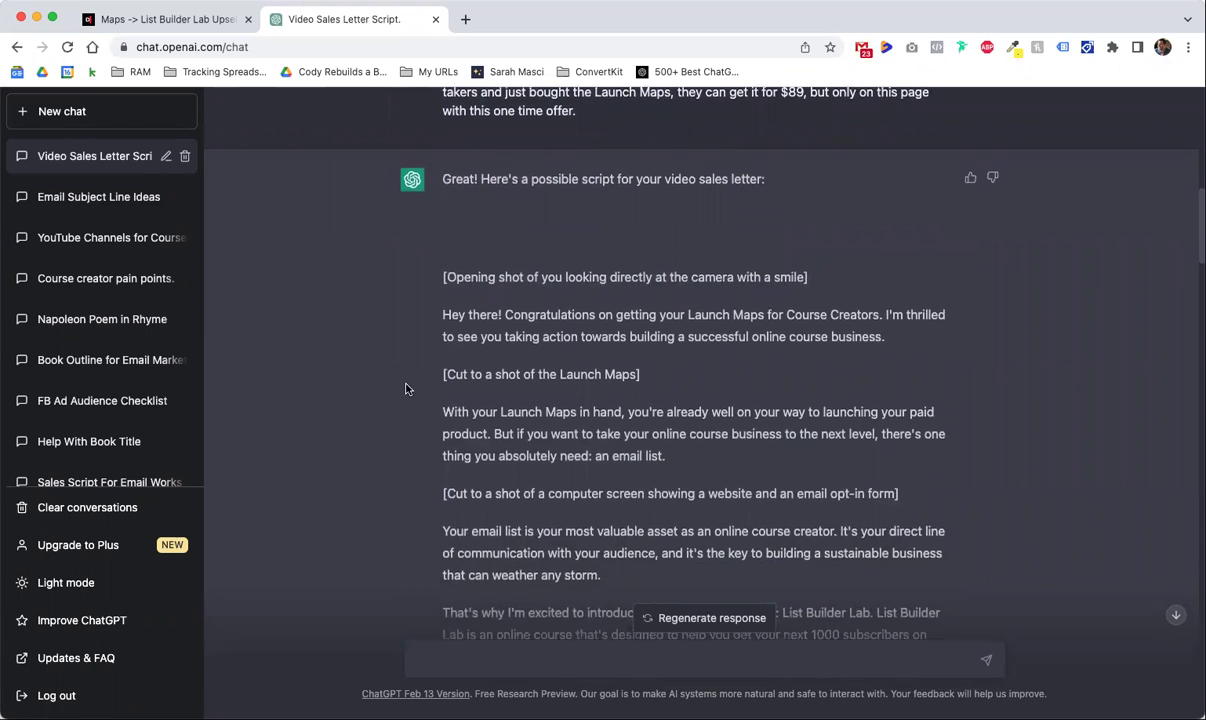
scroll(405, 389, down, 1)
scroll(407, 389, down, 1)
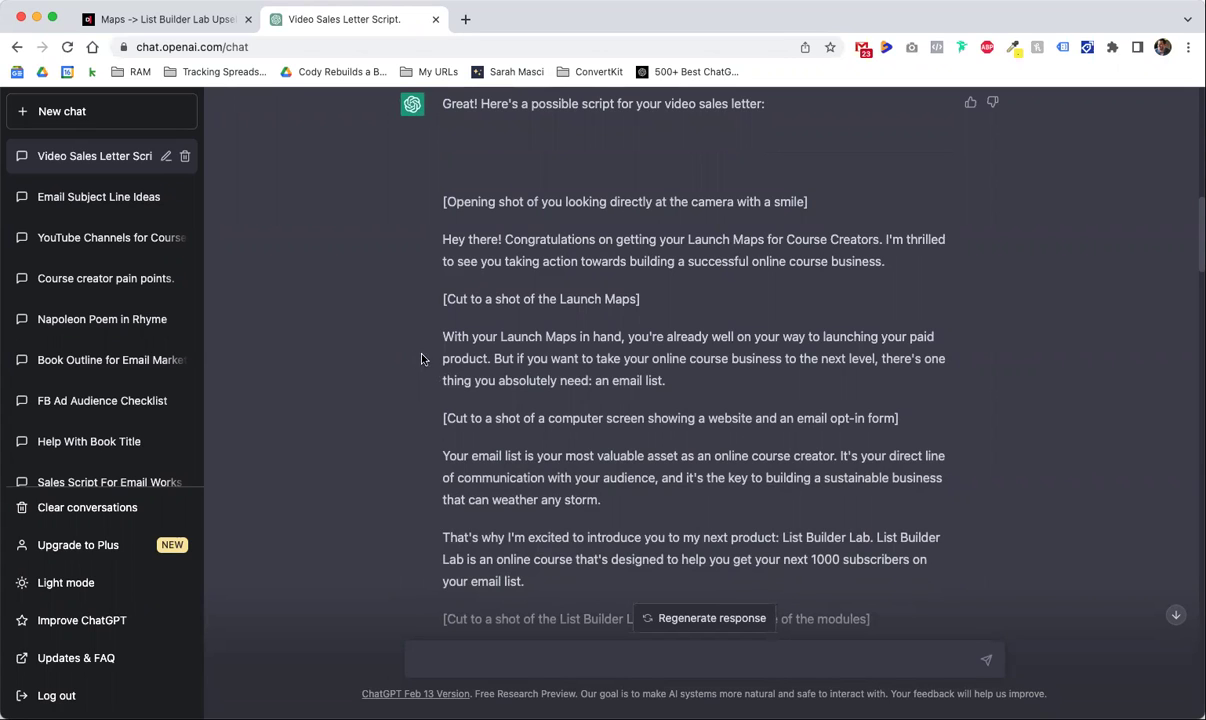
scroll(468, 340, down, 1)
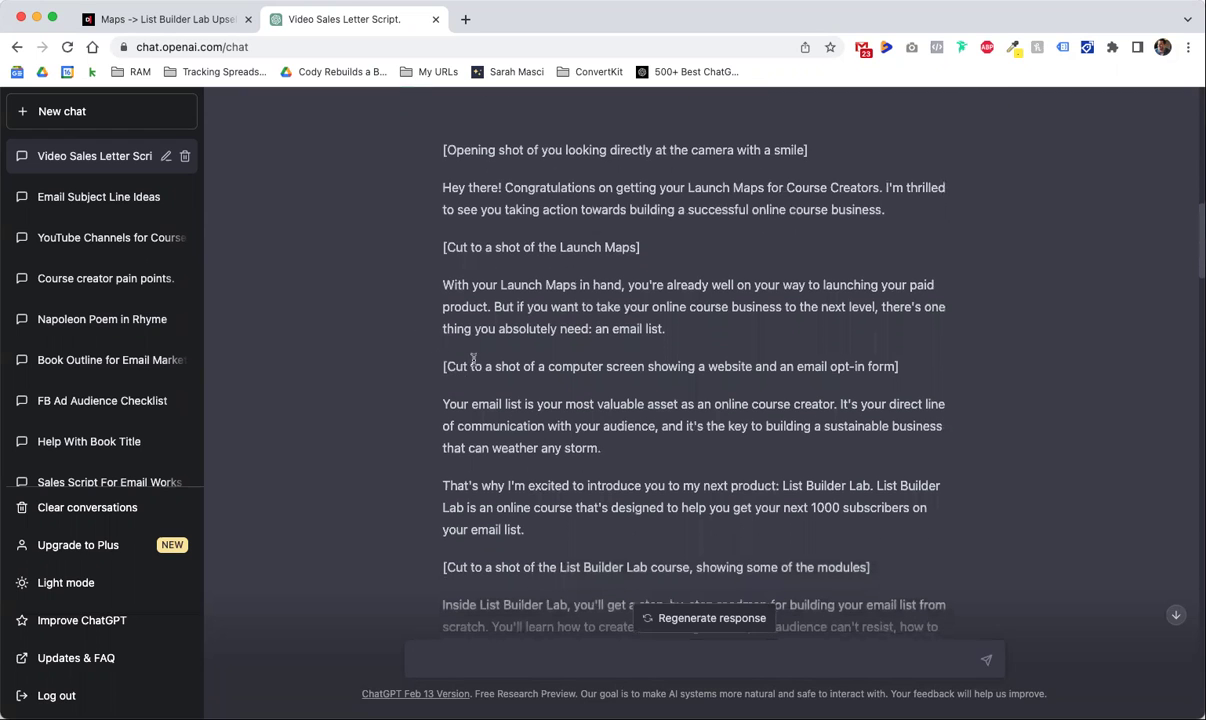
drag(447, 247, 626, 248)
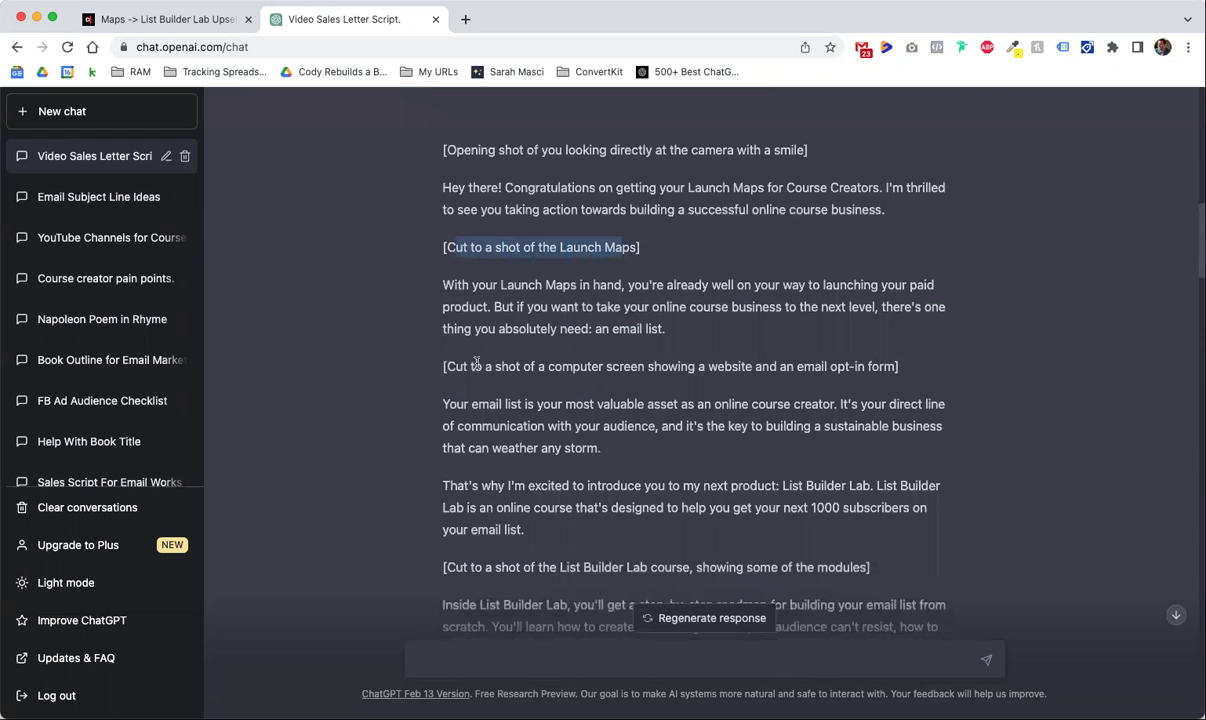
scroll(505, 397, down, 1)
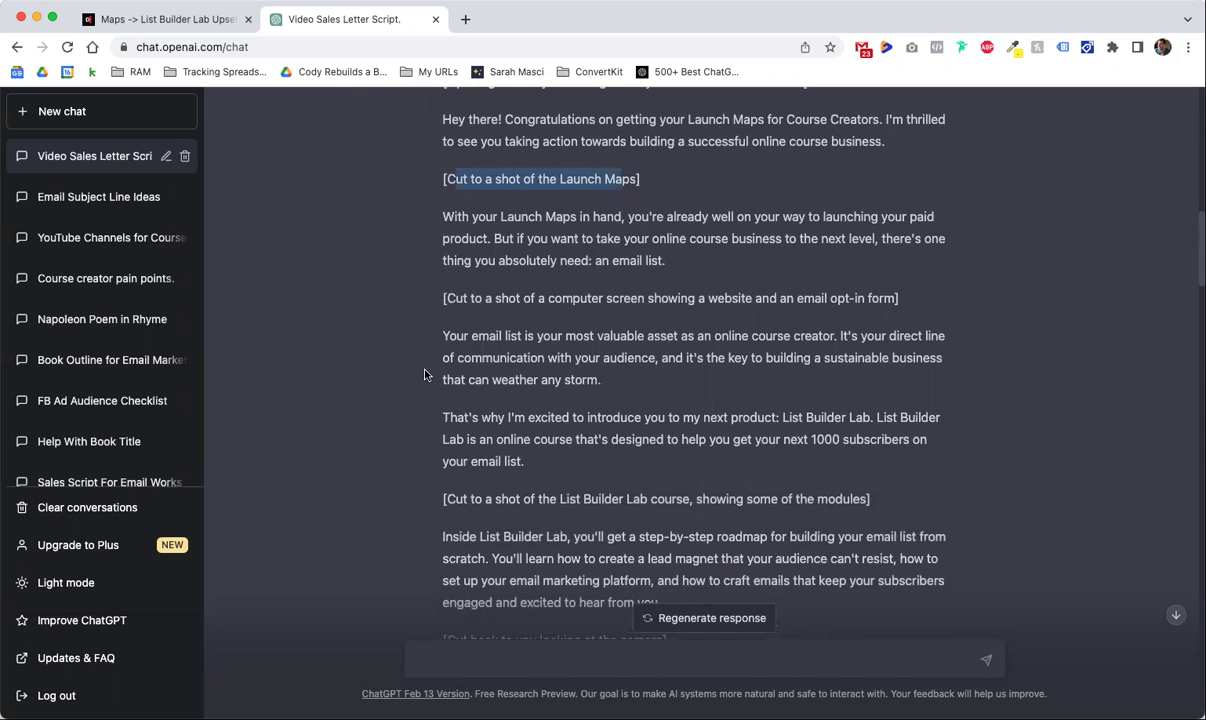
scroll(418, 335, down, 1)
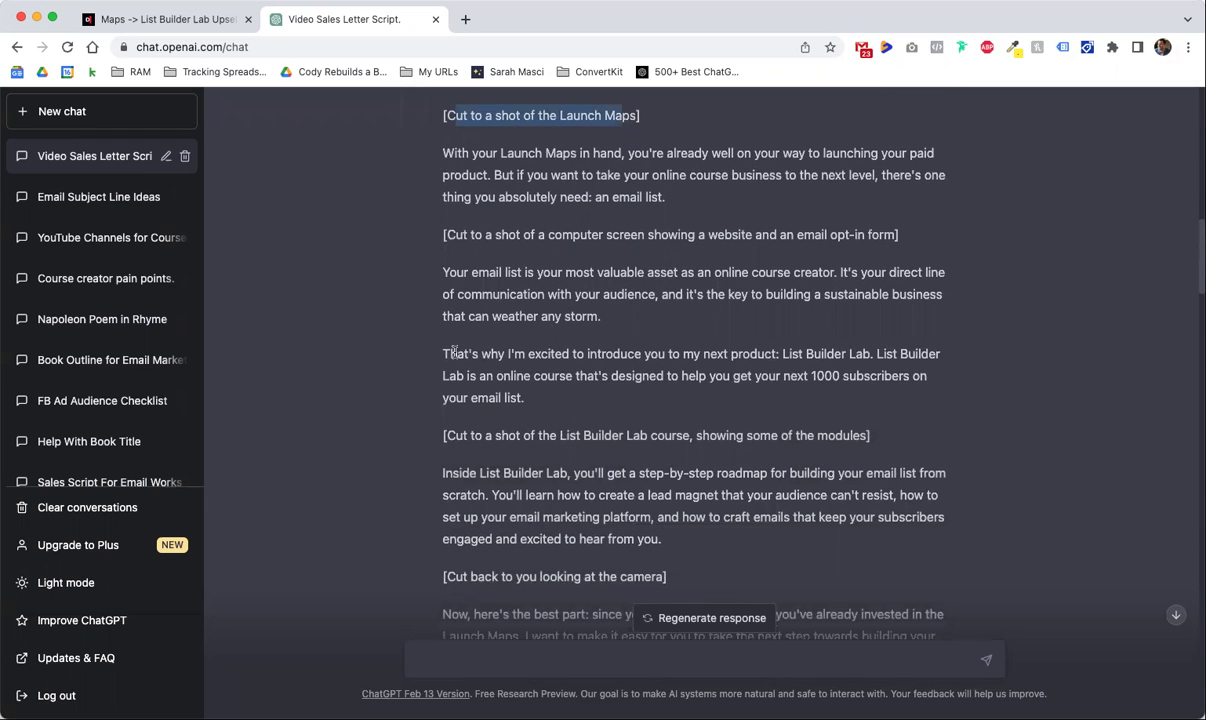
scroll(515, 380, down, 1)
drag(668, 313, 726, 316)
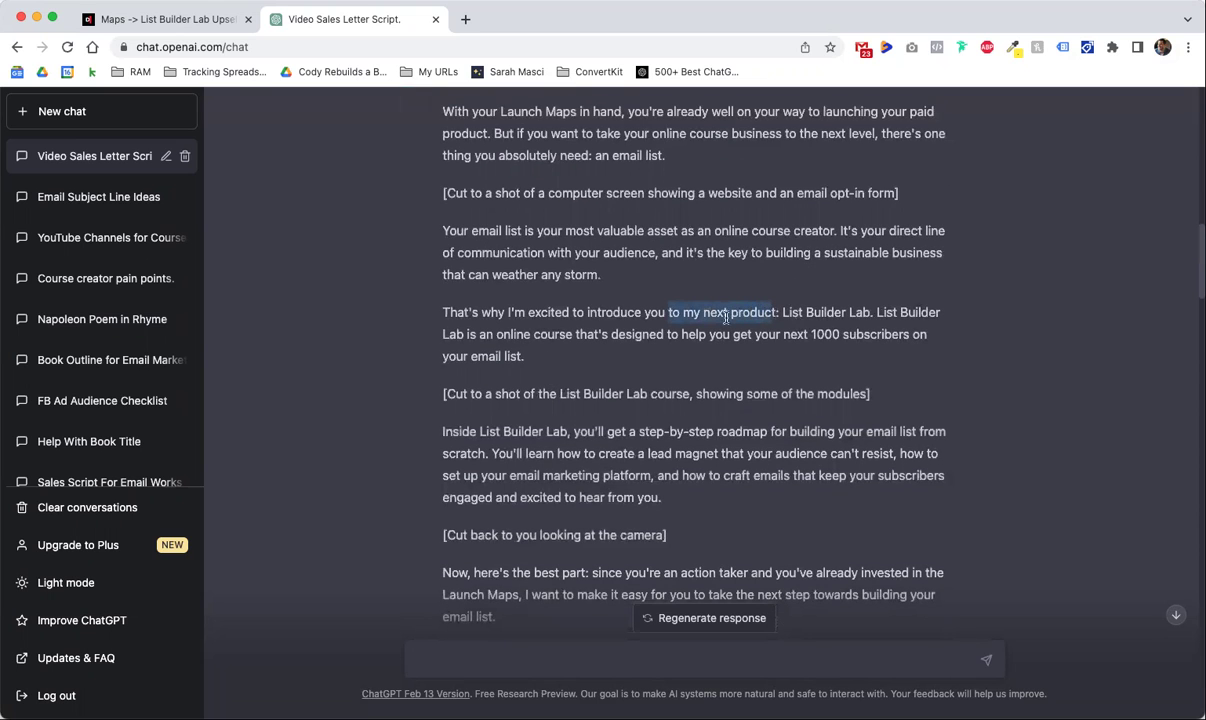
scroll(580, 350, down, 10)
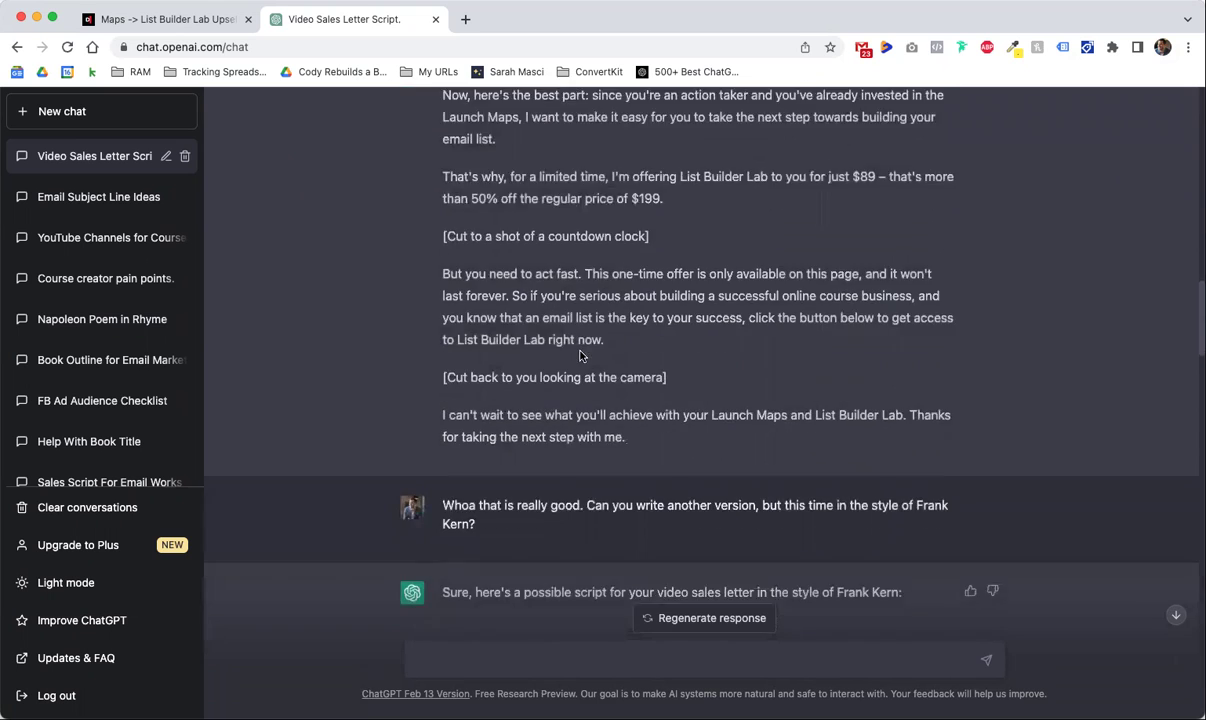
Review the request for a version in the style of Frank Kern and read that script's opening up to the product introduction.
scroll(580, 355, down, 1)
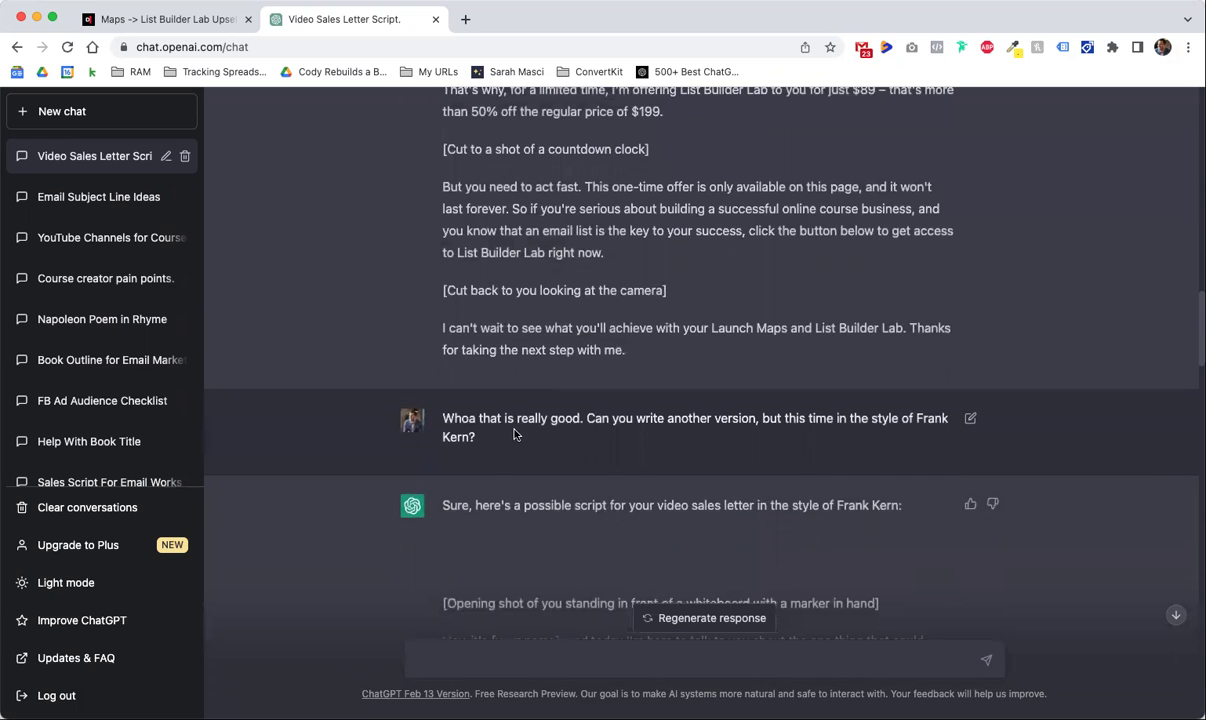
scroll(537, 442, down, 1)
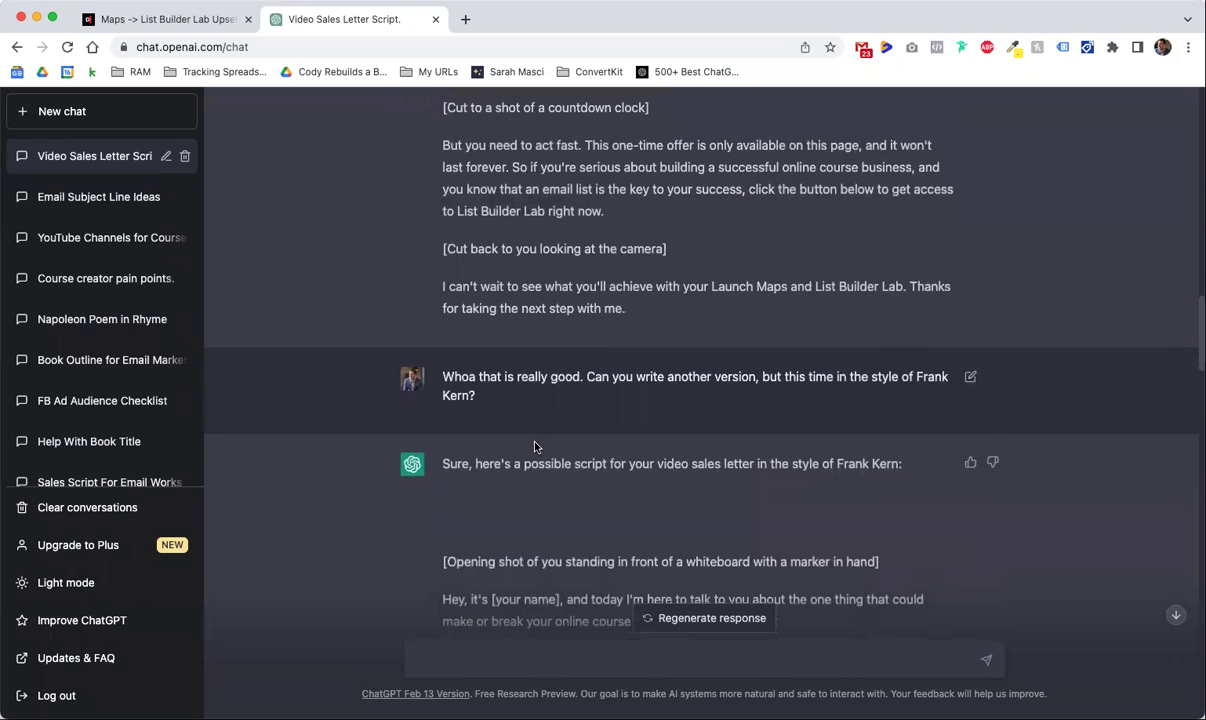
drag(455, 466, 782, 466)
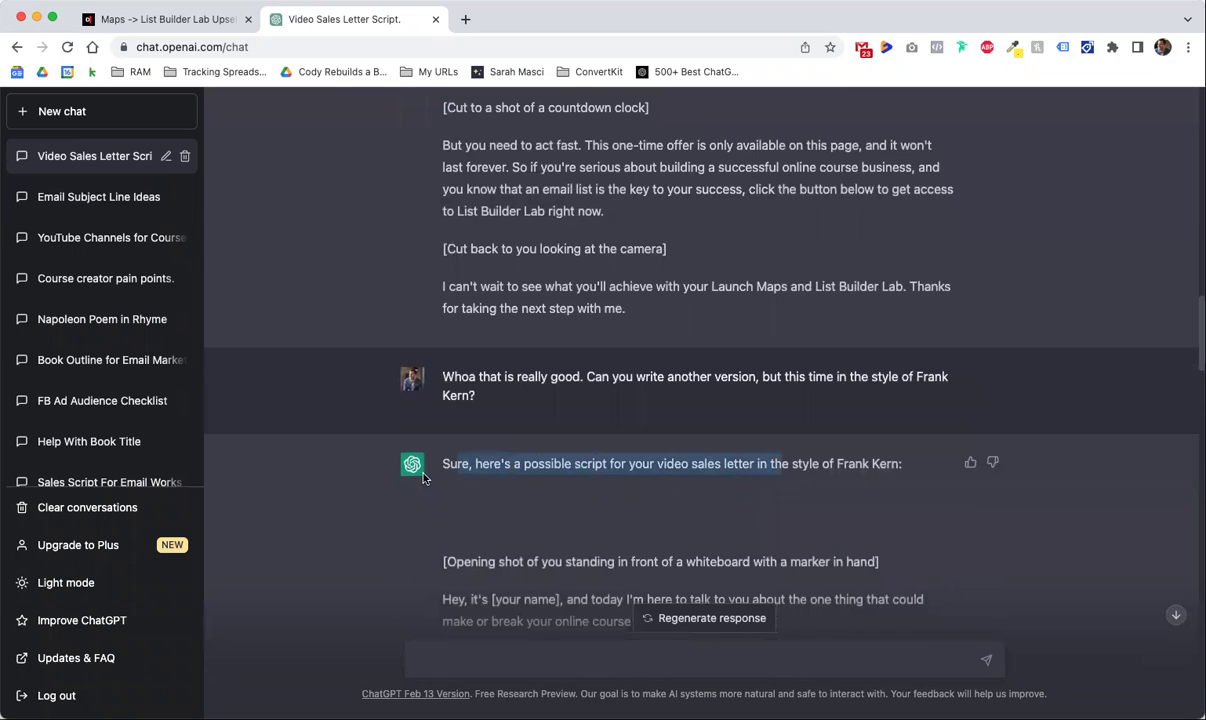
scroll(354, 454, down, 5)
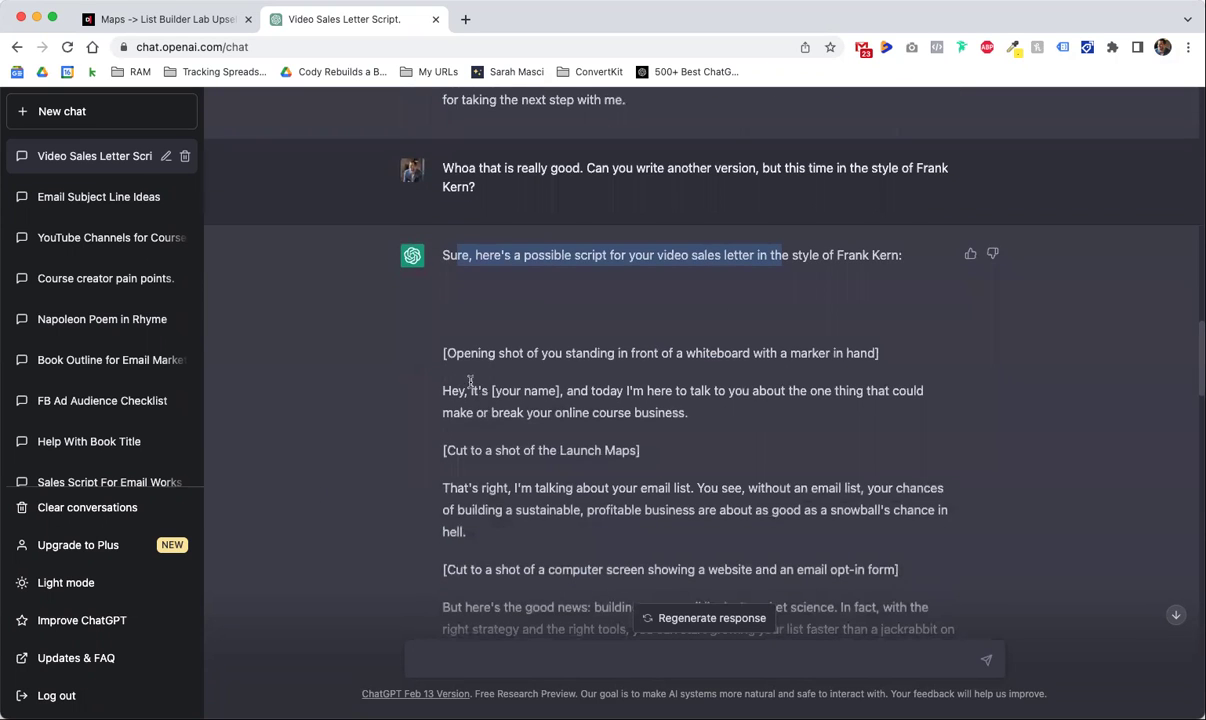
scroll(425, 392, down, 1)
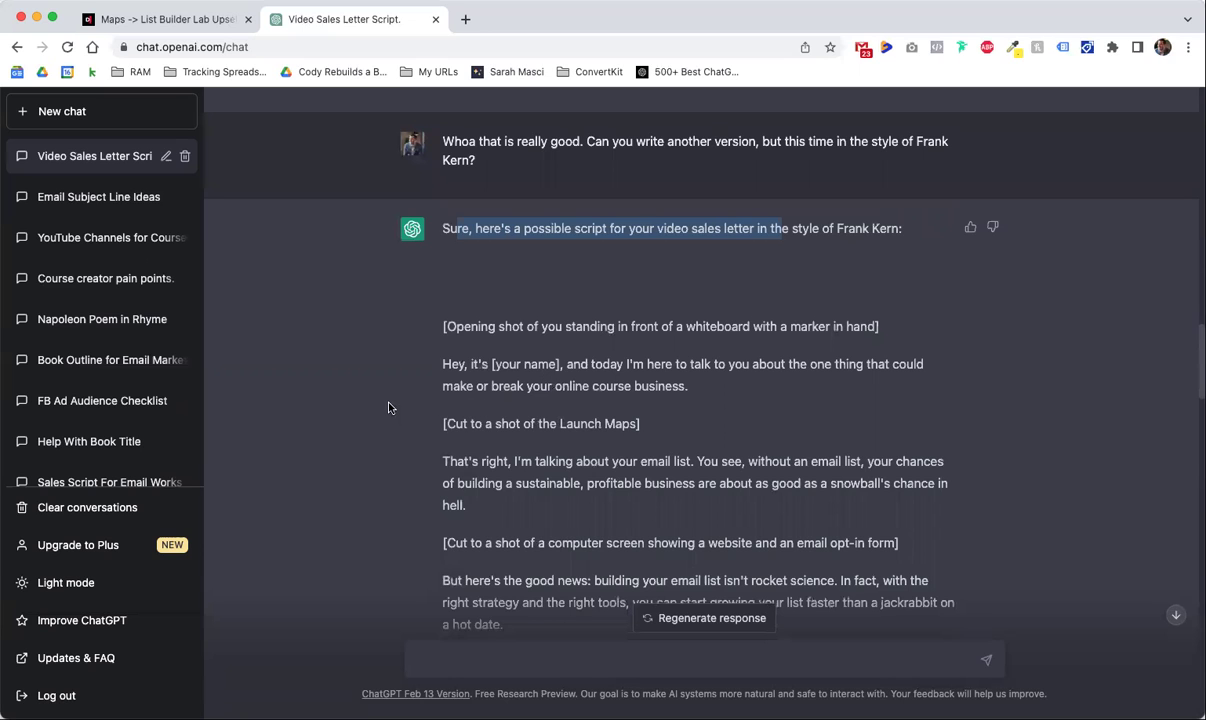
scroll(390, 407, down, 2)
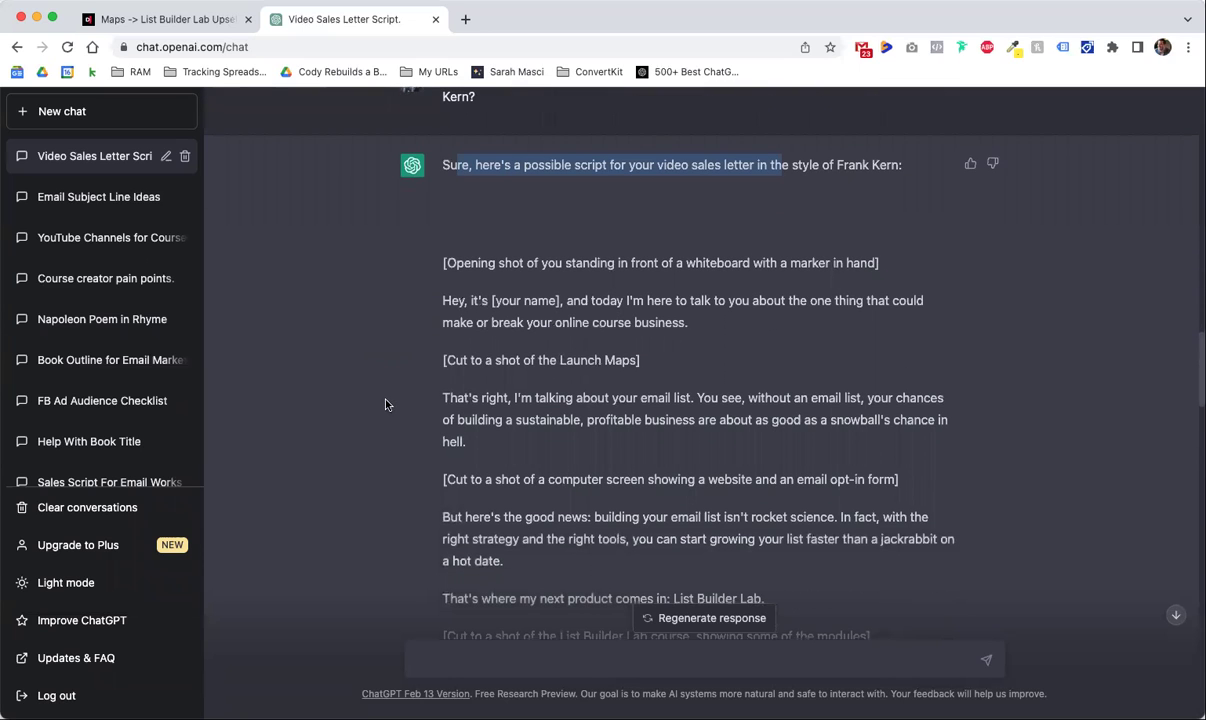
scroll(385, 405, down, 1)
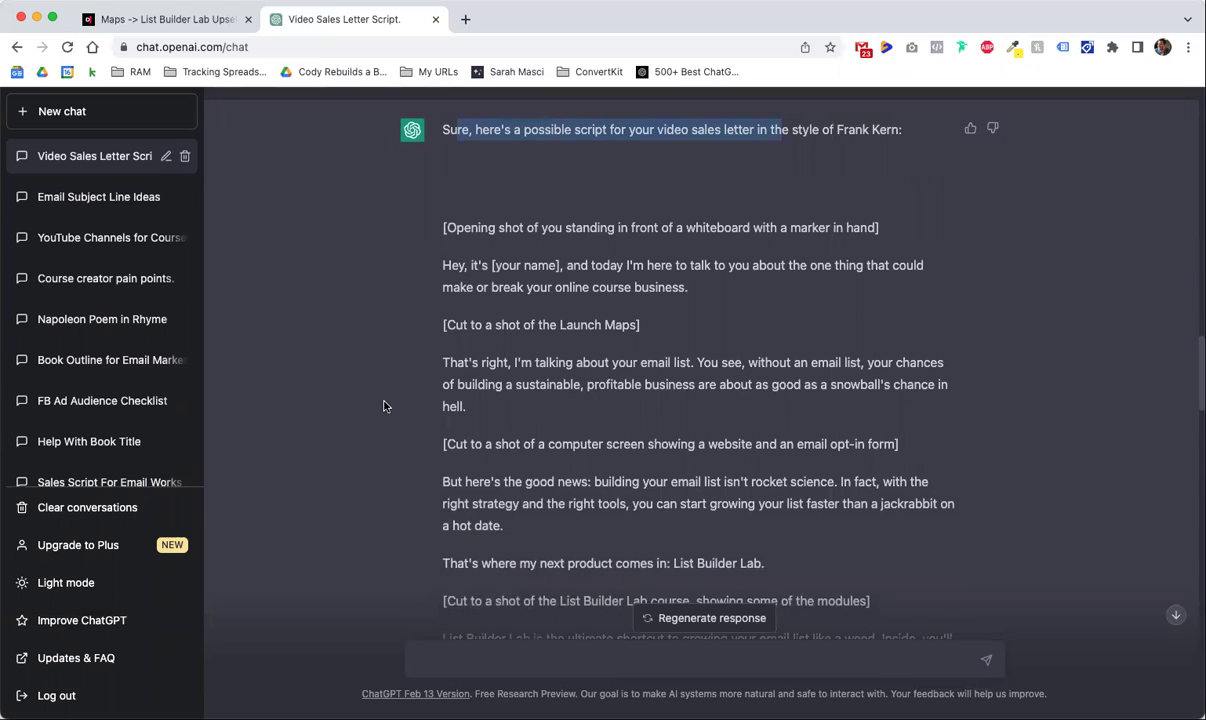
scroll(385, 405, down, 1)
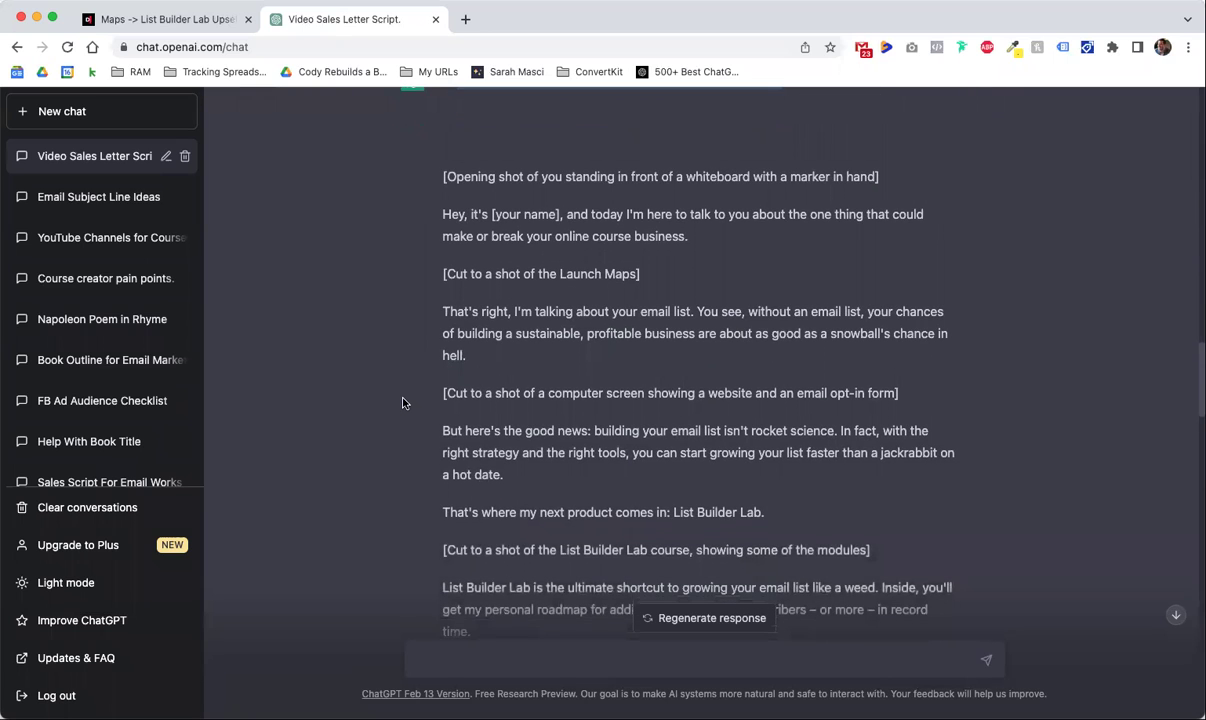
scroll(403, 403, down, 1)
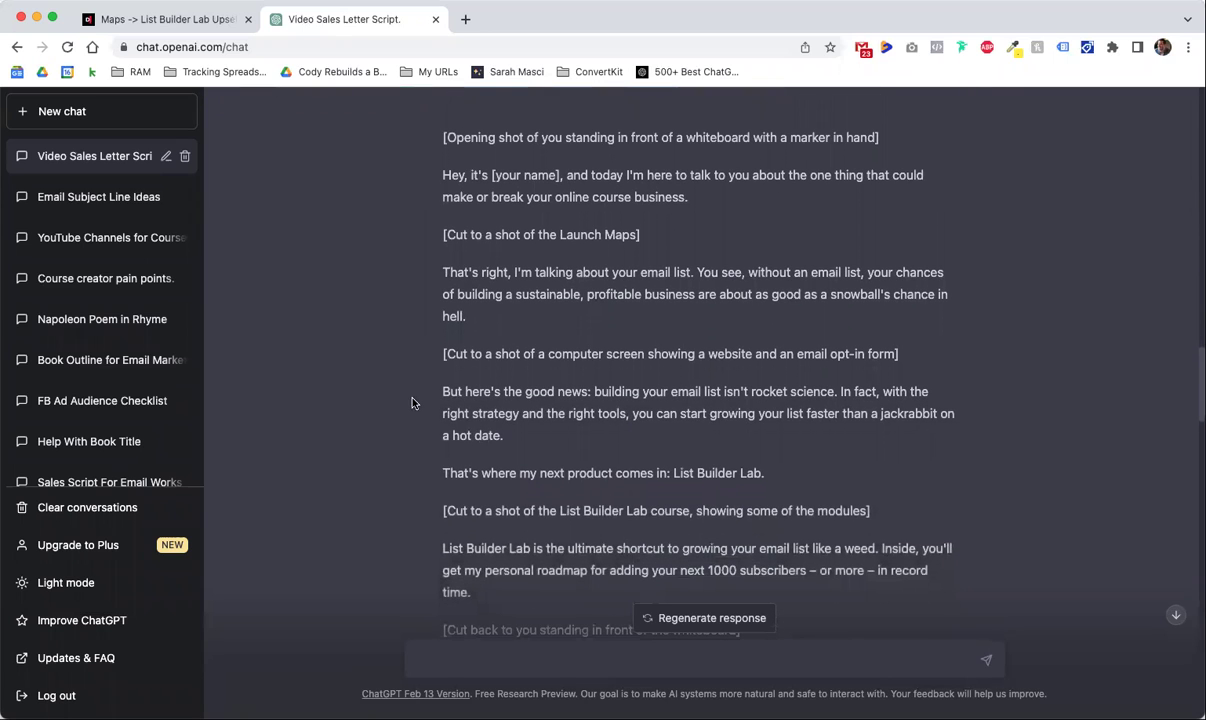
scroll(415, 403, down, 1)
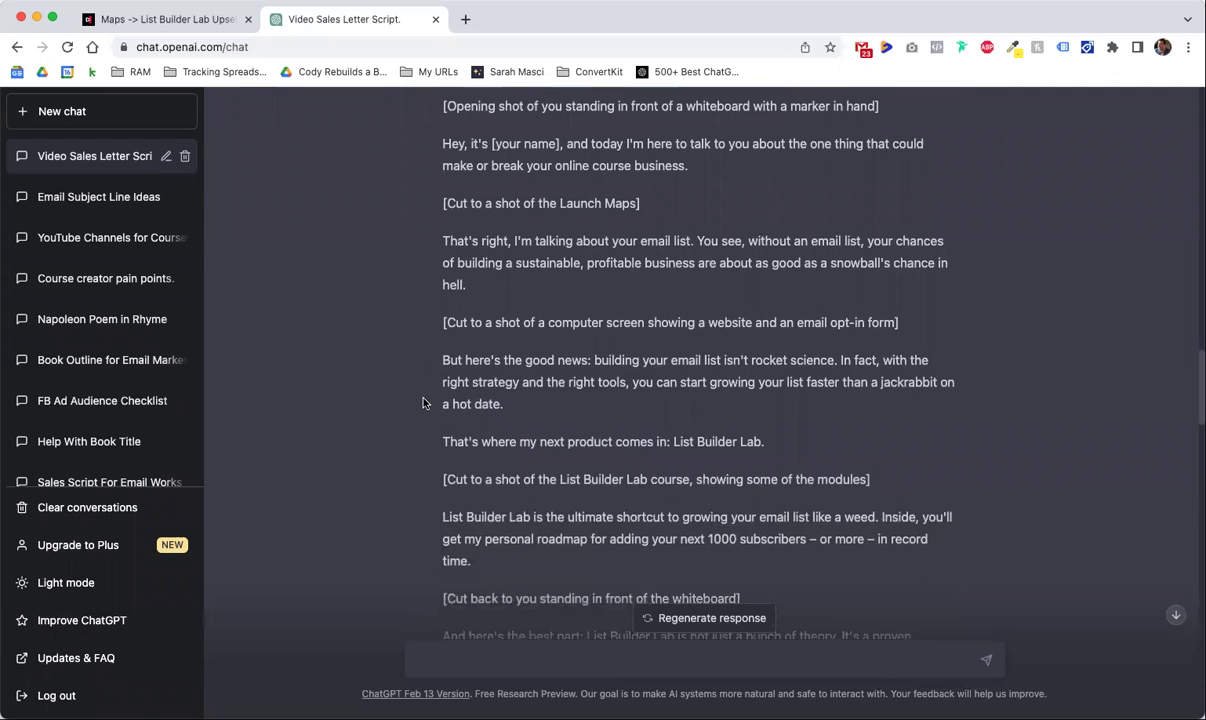
scroll(422, 400, down, 2)
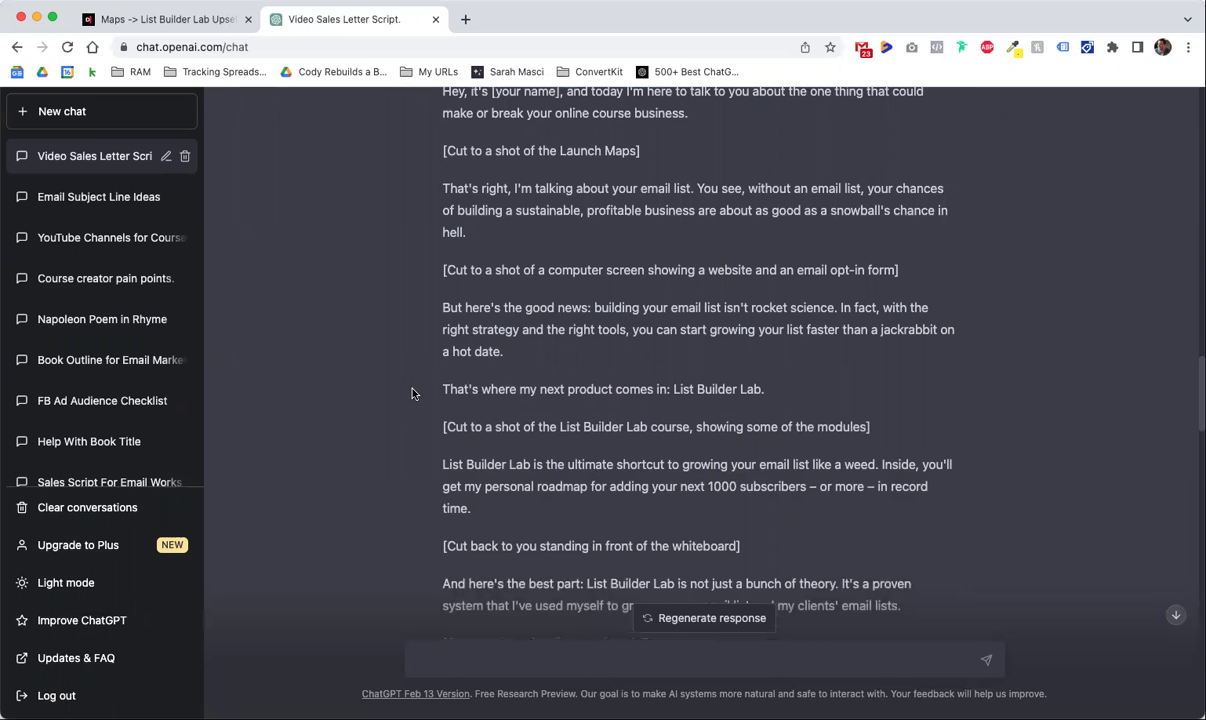
Read the rest of the Frank Kern-style script, covering the product pitch, client testimonial, special offer, countdown timer and sign-off.
drag(412, 393, 733, 389)
click(684, 388)
scroll(610, 387, down, 2)
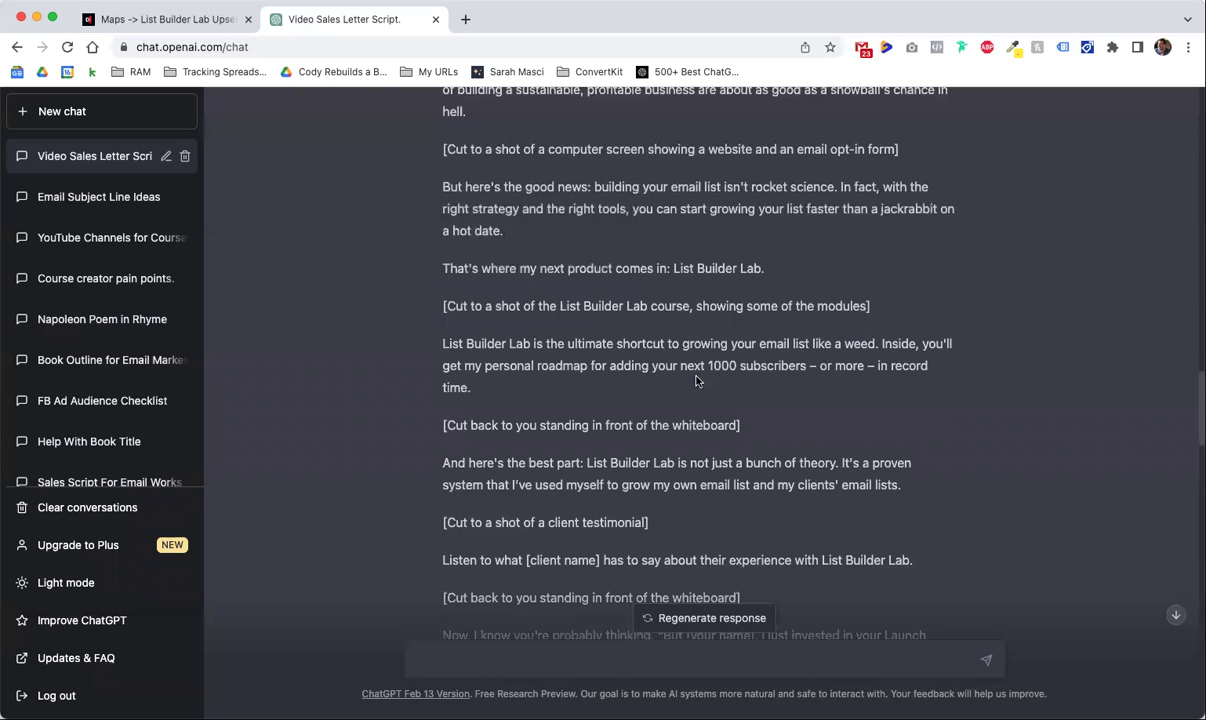
scroll(577, 377, down, 1)
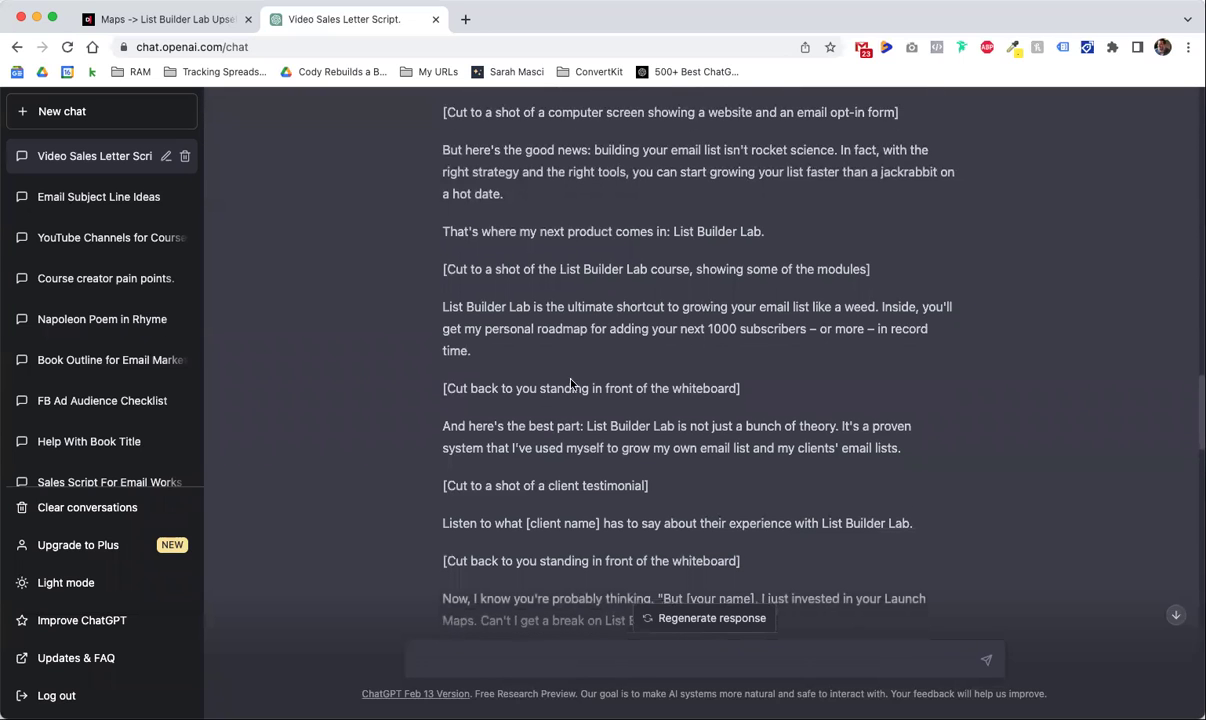
scroll(530, 420, down, 2)
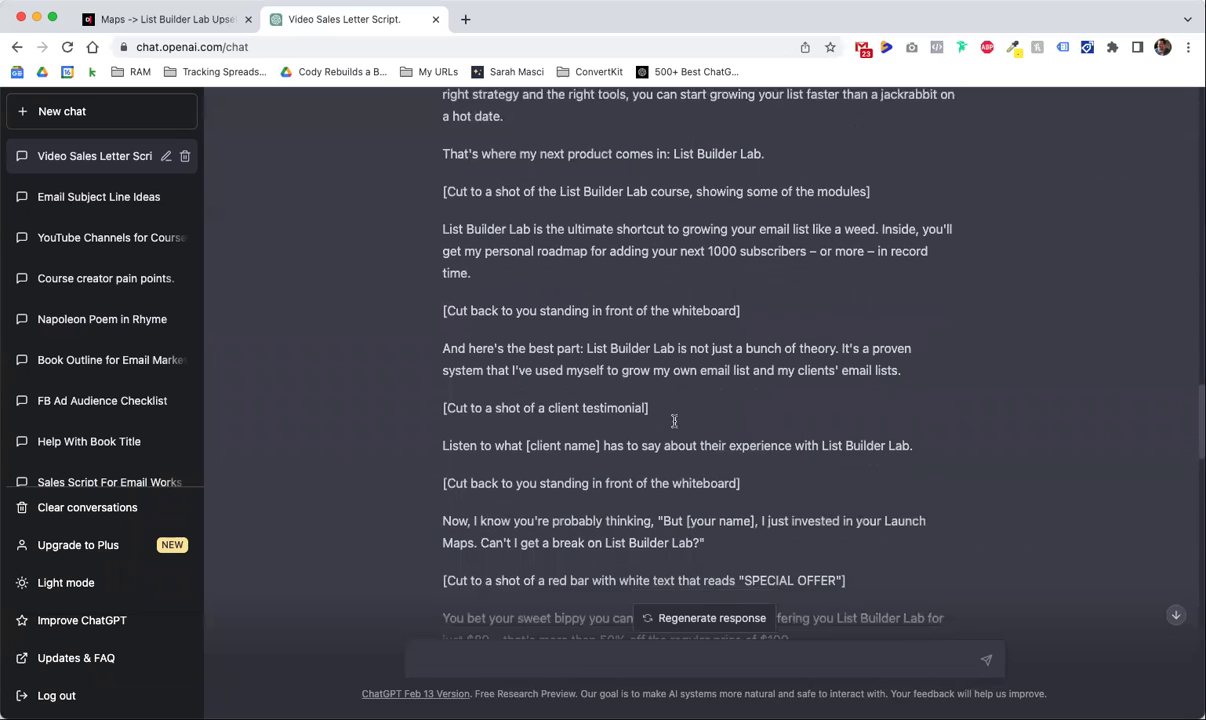
scroll(560, 435, down, 1)
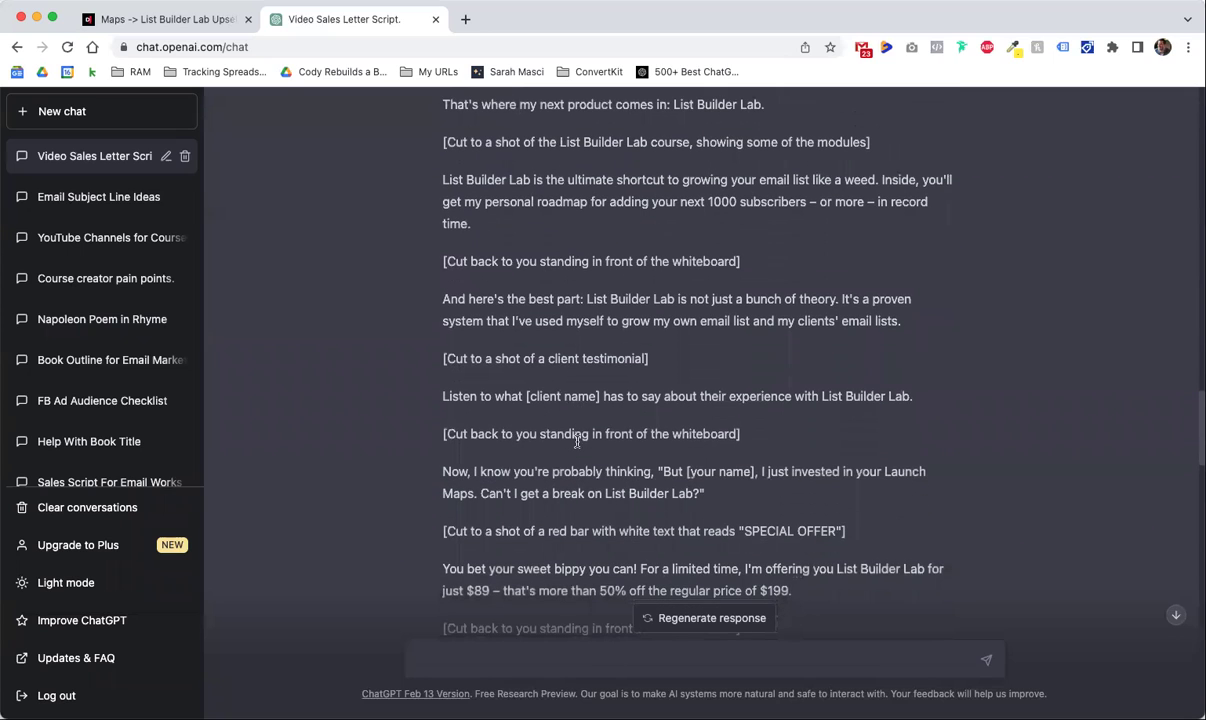
scroll(500, 445, down, 1)
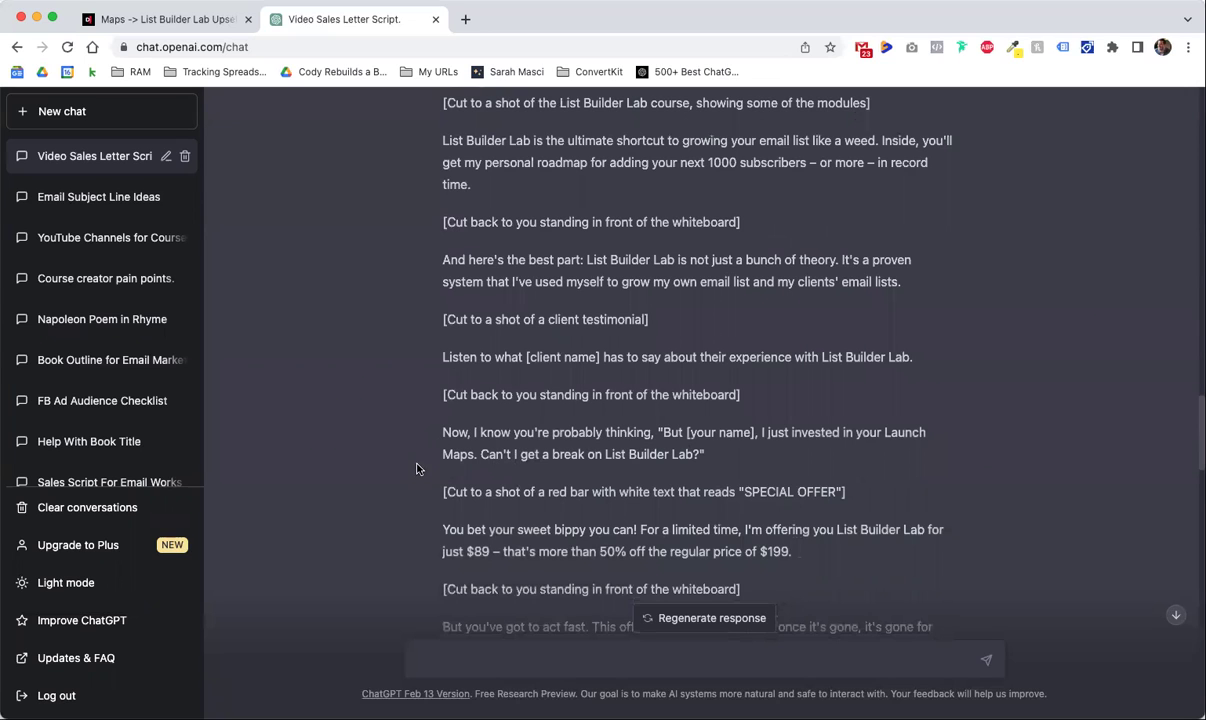
scroll(412, 469, down, 1)
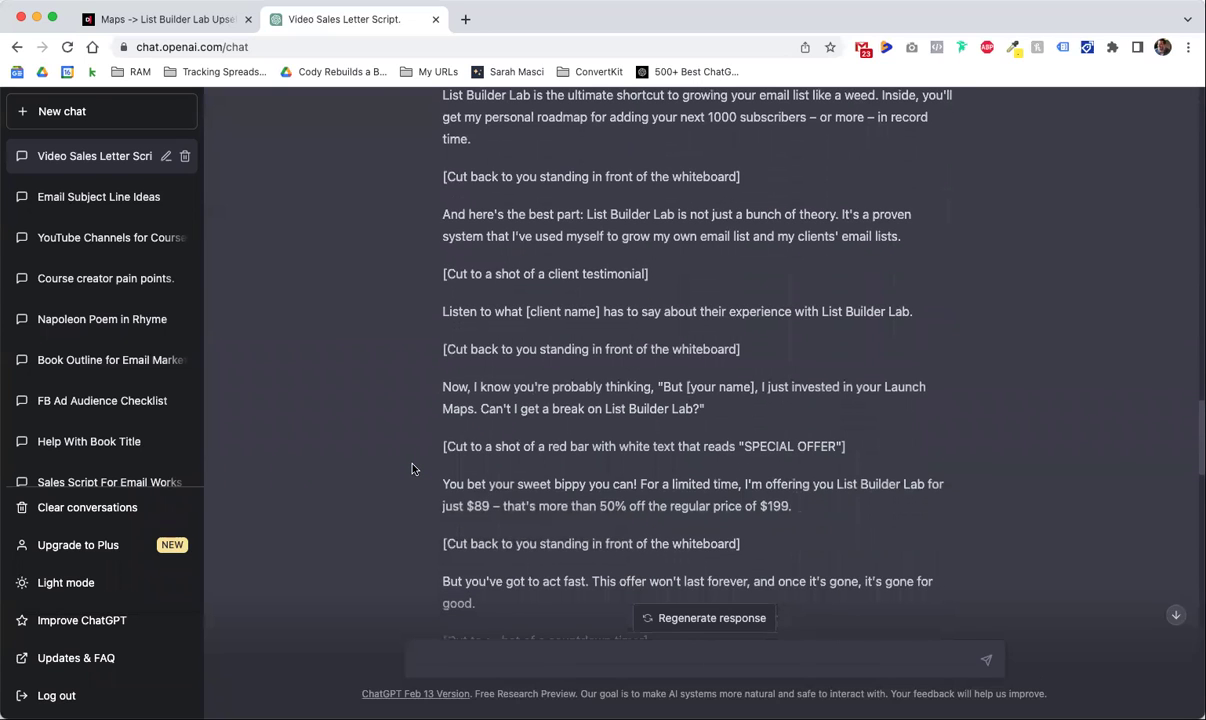
drag(443, 484, 628, 486)
click(628, 486)
scroll(719, 476, down, 1)
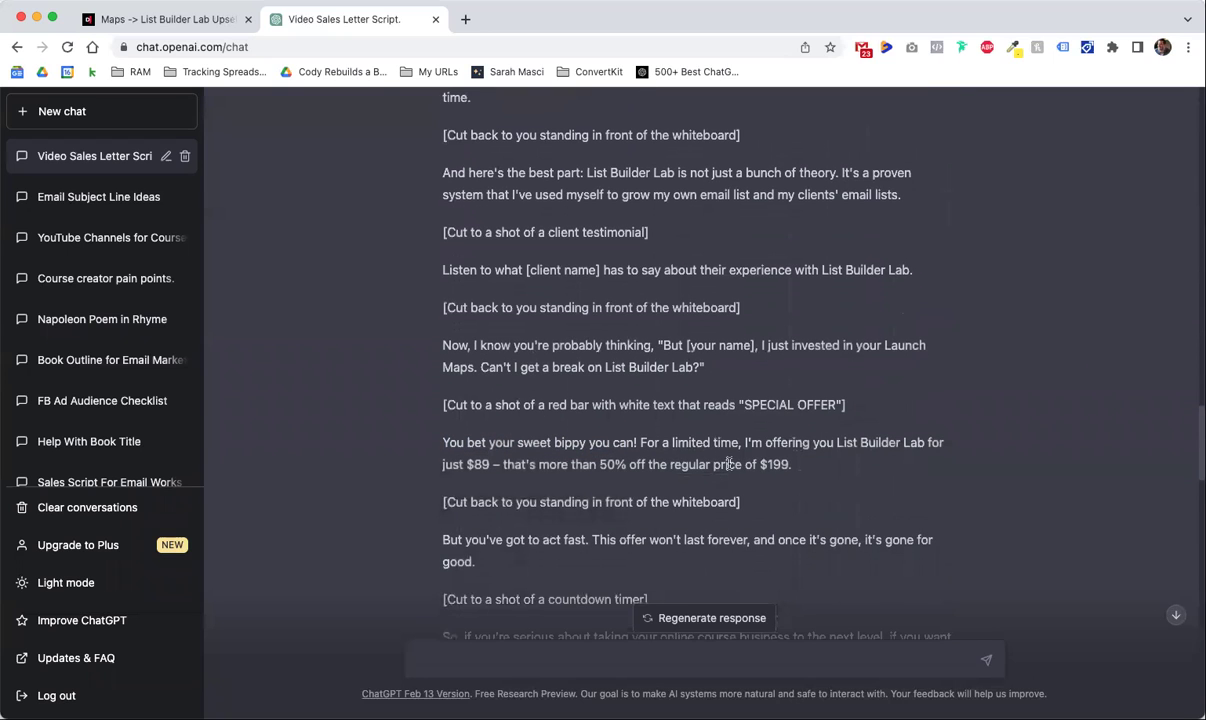
scroll(694, 424, down, 2)
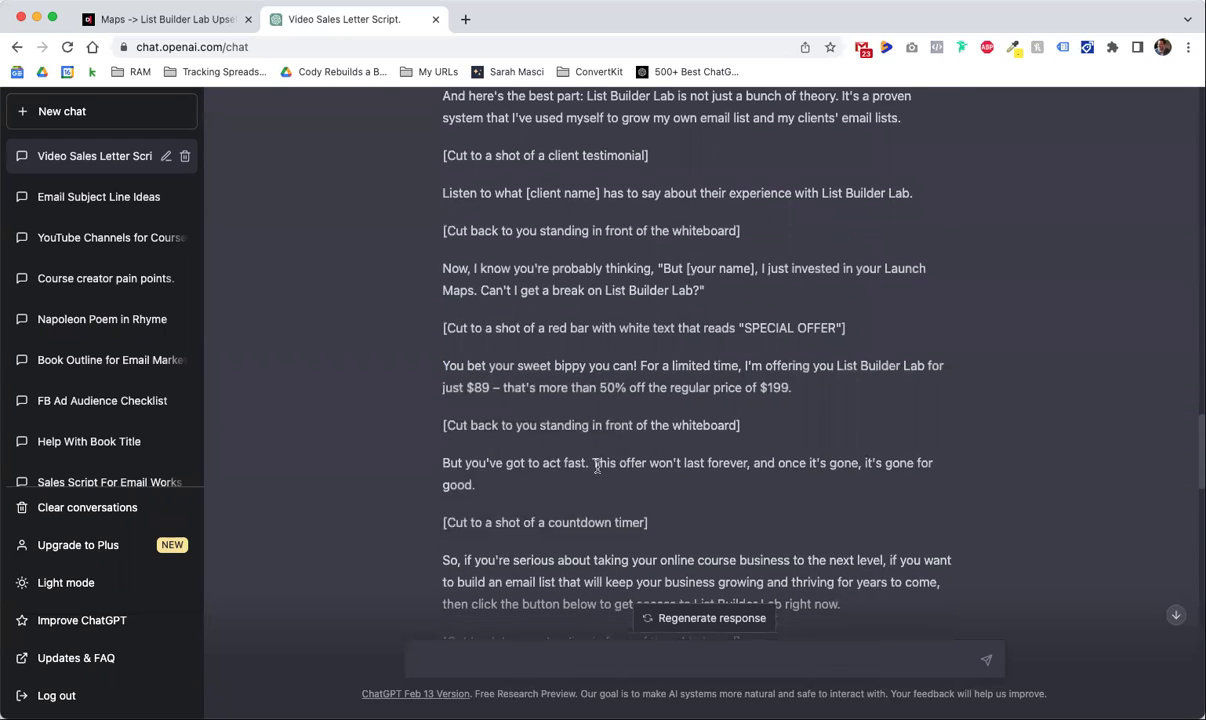
scroll(596, 466, down, 3)
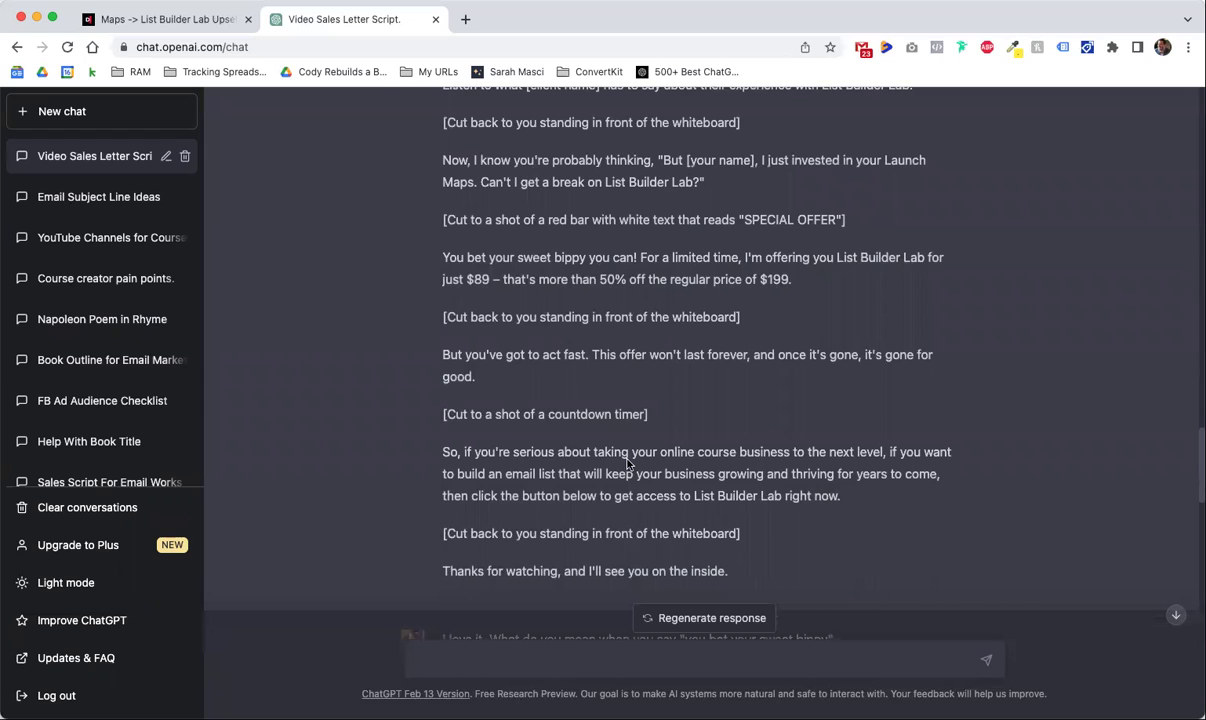
scroll(372, 500, down, 2)
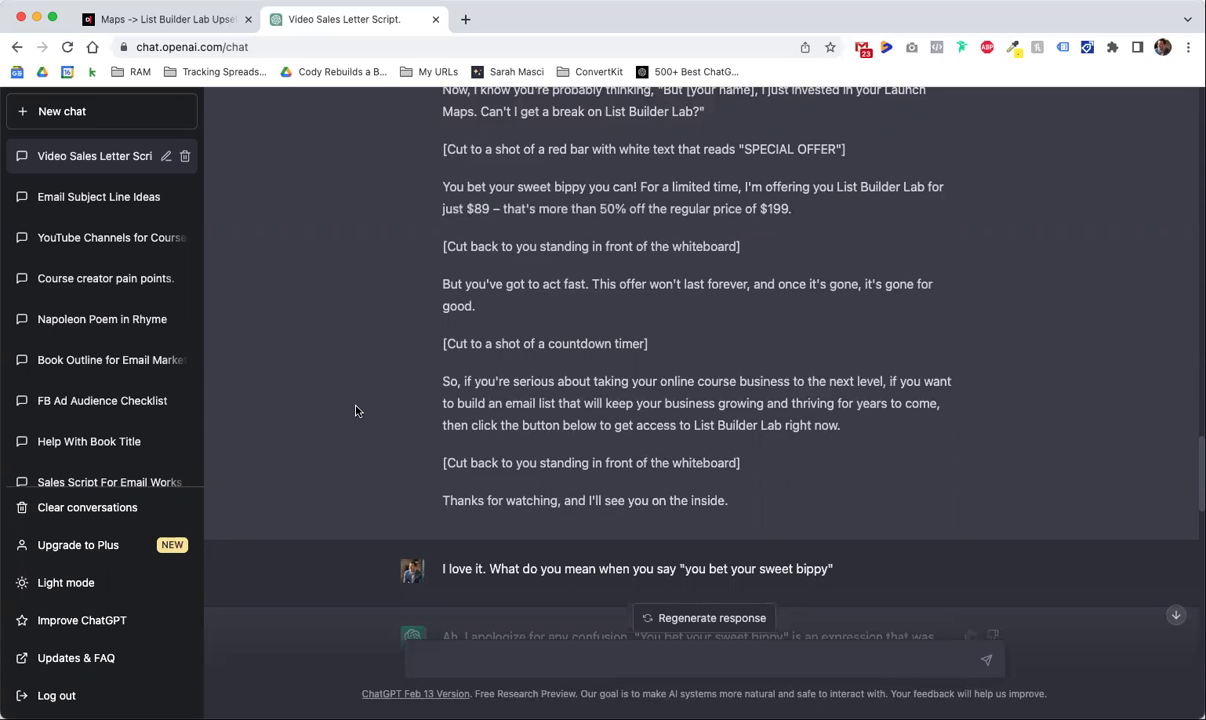
Review the follow-up question about the phrase "you bet your sweet bippy" and ChatGPT's explanation of it.
scroll(357, 410, down, 2)
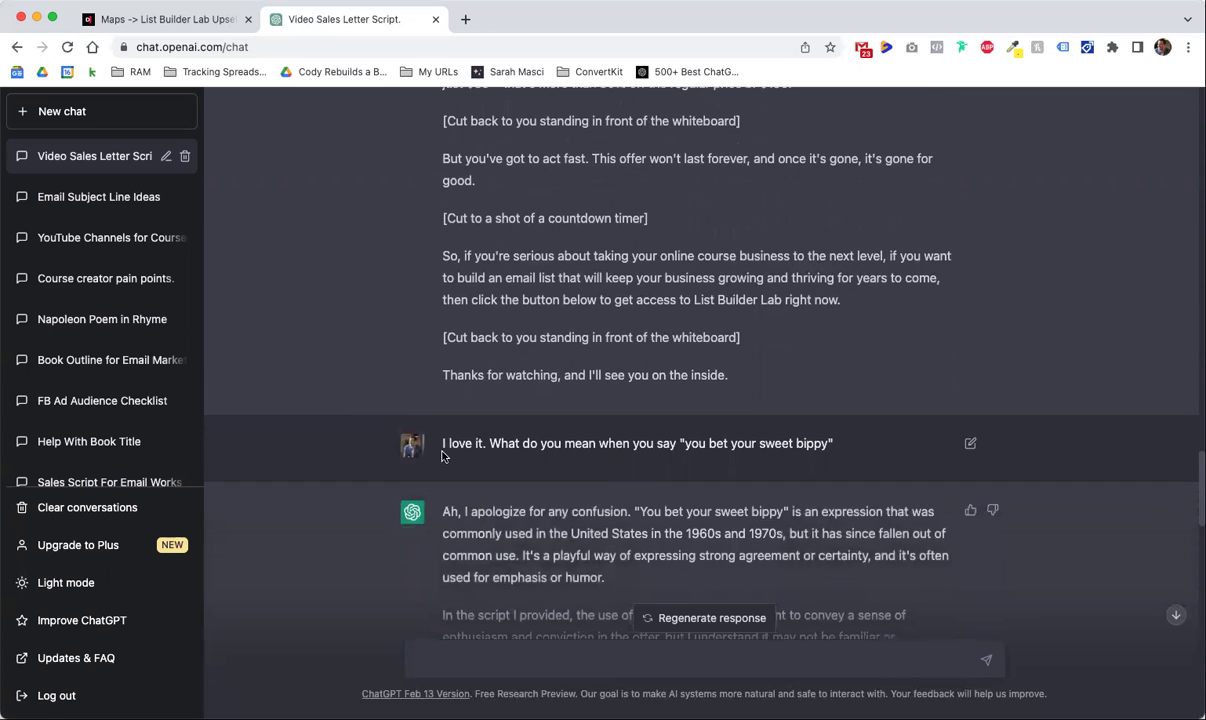
scroll(343, 449, down, 2)
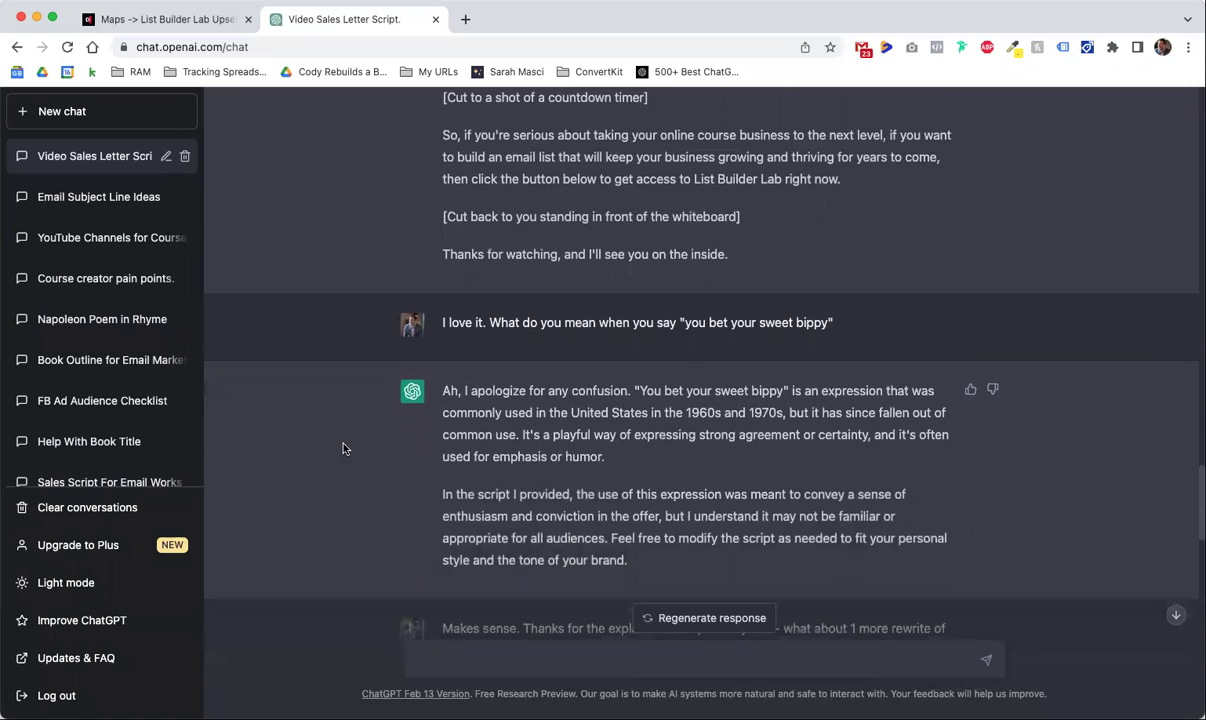
scroll(340, 420, down, 2)
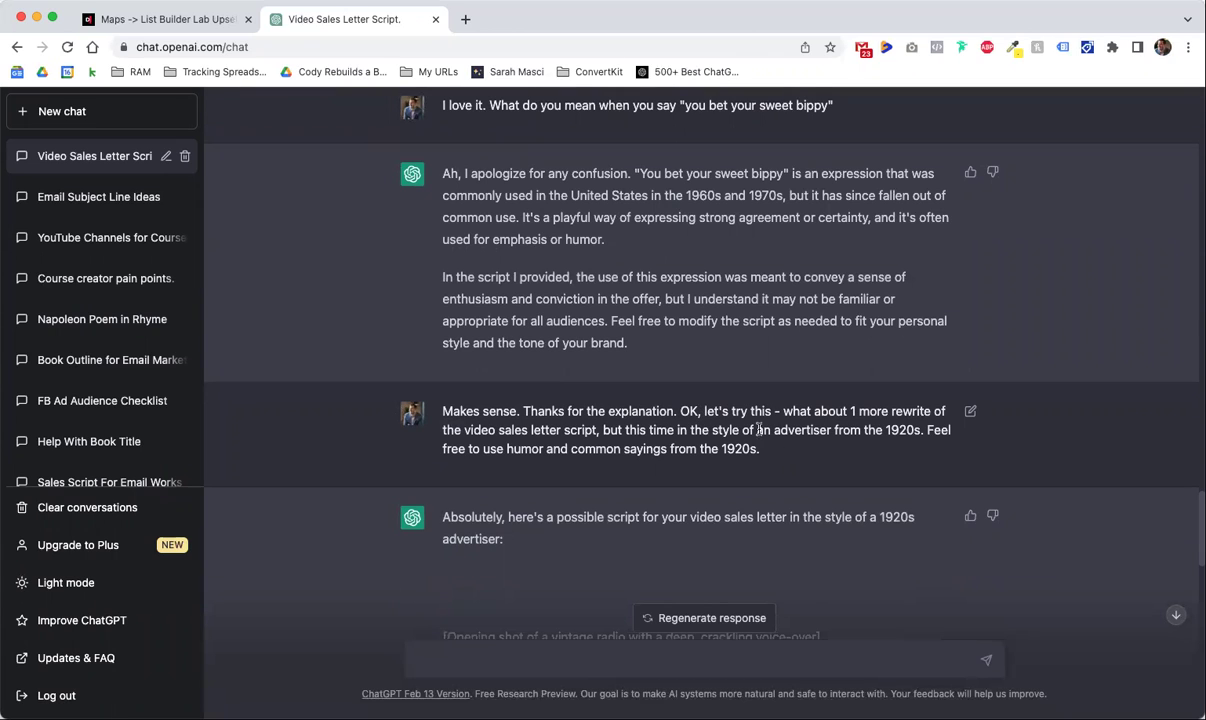
Review the request for a rewrite in the style of a 1920s advertiser and read that script's opening through the List Builder Lab pitch.
drag(757, 430, 903, 432)
click(902, 432)
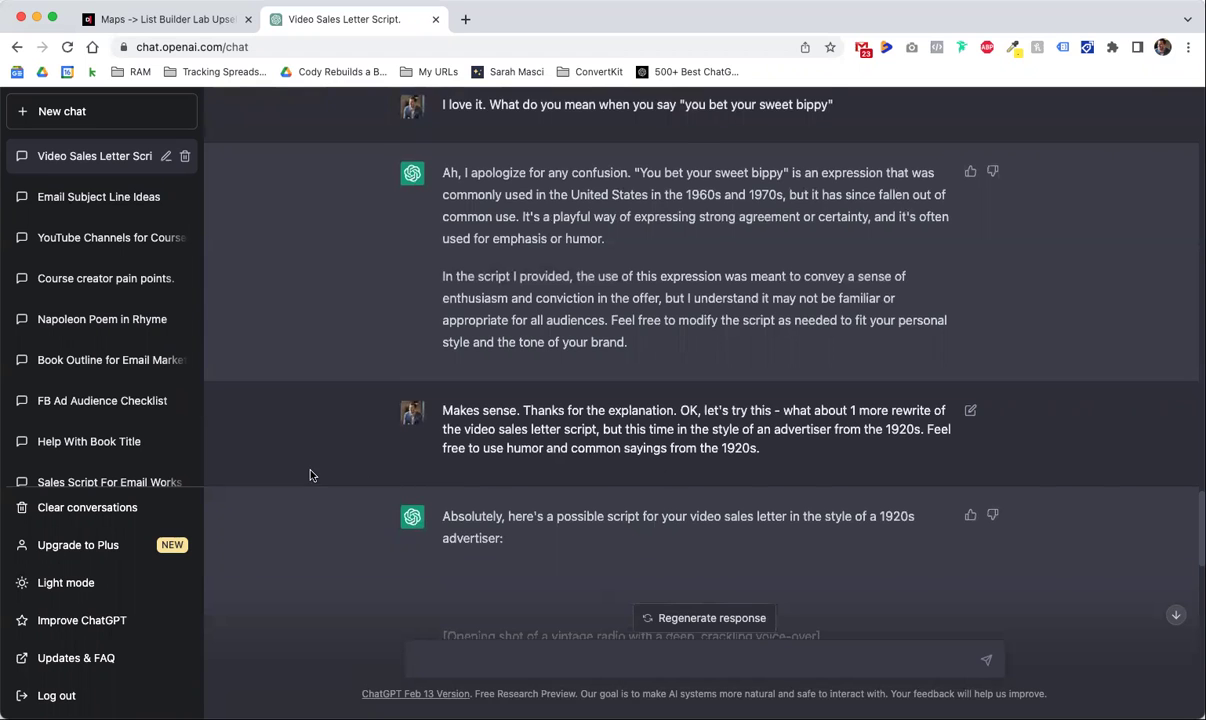
scroll(315, 472, down, 3)
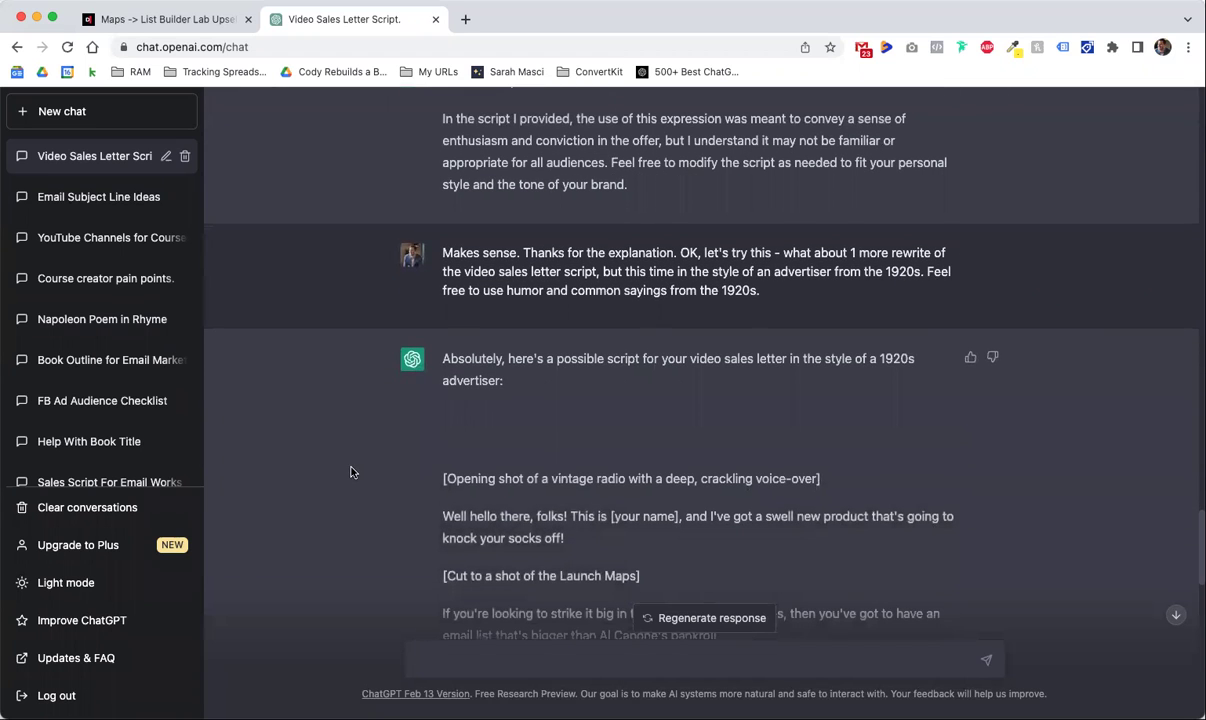
scroll(392, 490, down, 5)
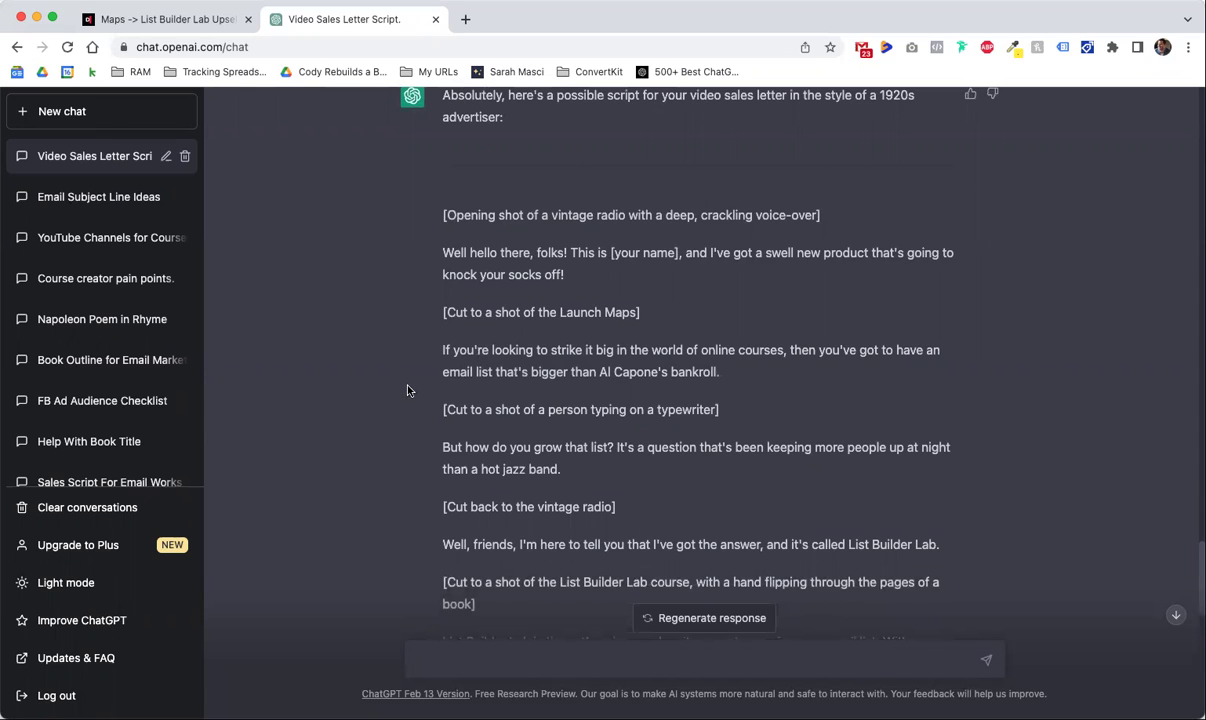
scroll(406, 389, down, 1)
scroll(406, 389, down, 1)
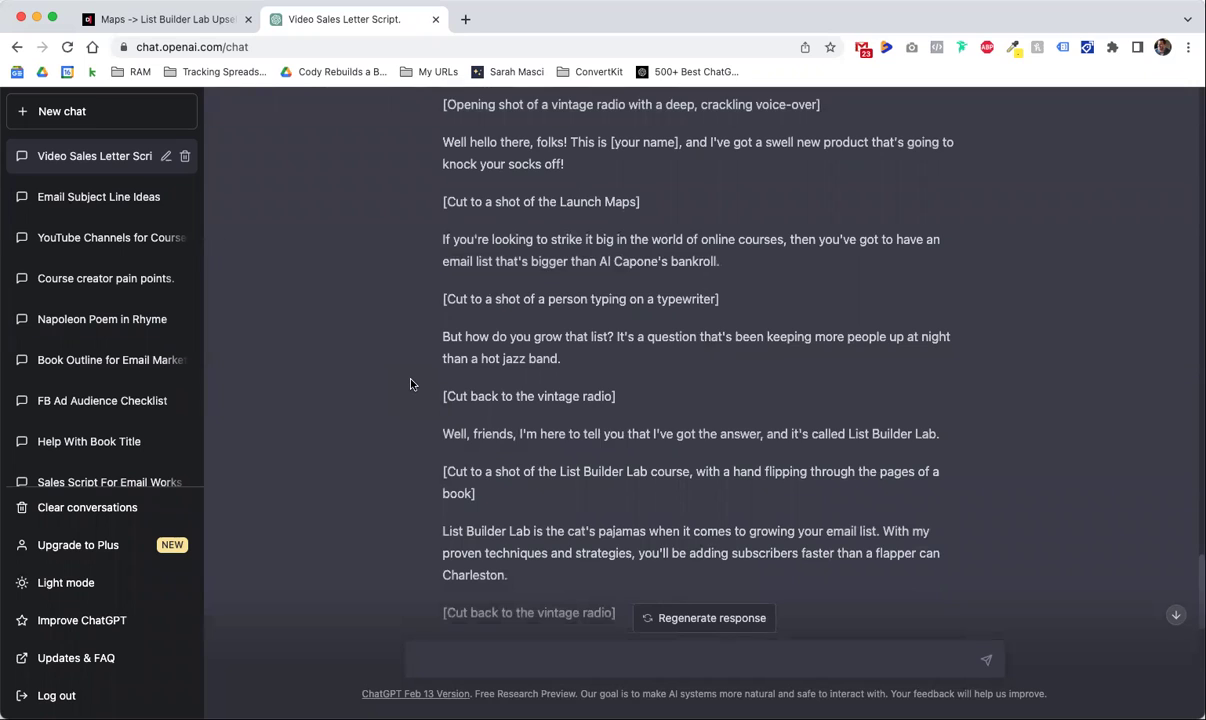
scroll(410, 384, down, 1)
scroll(408, 385, down, 1)
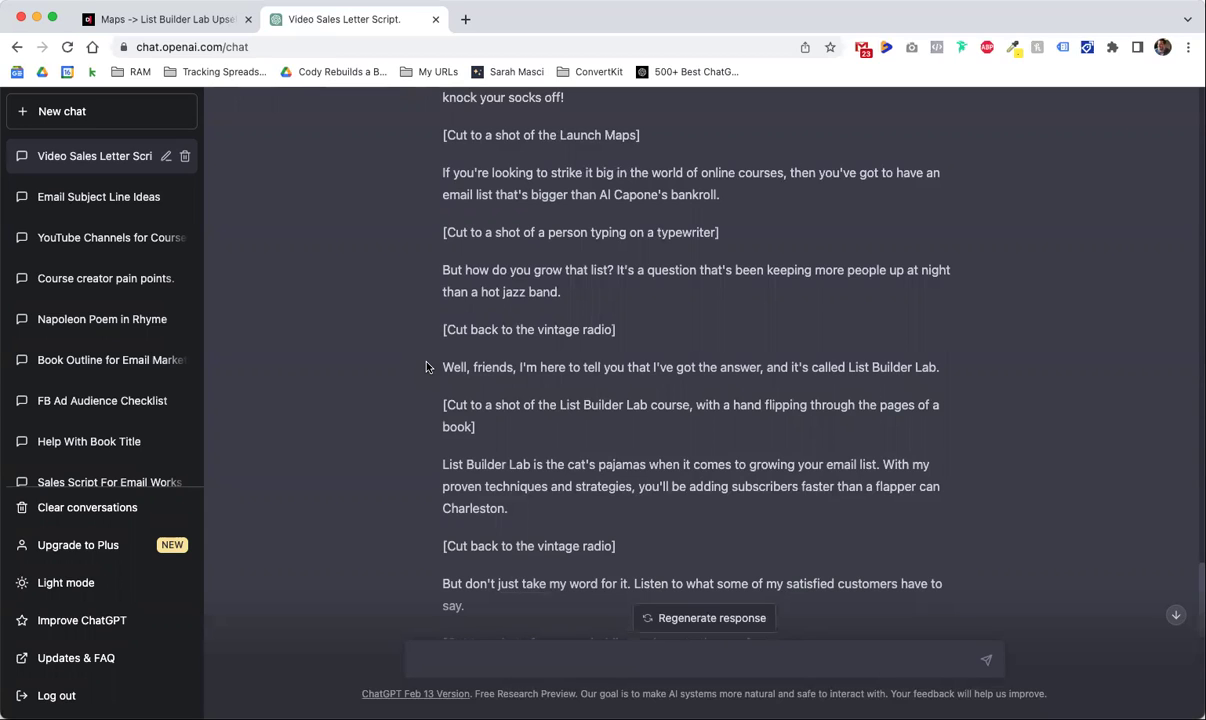
scroll(415, 358, down, 3)
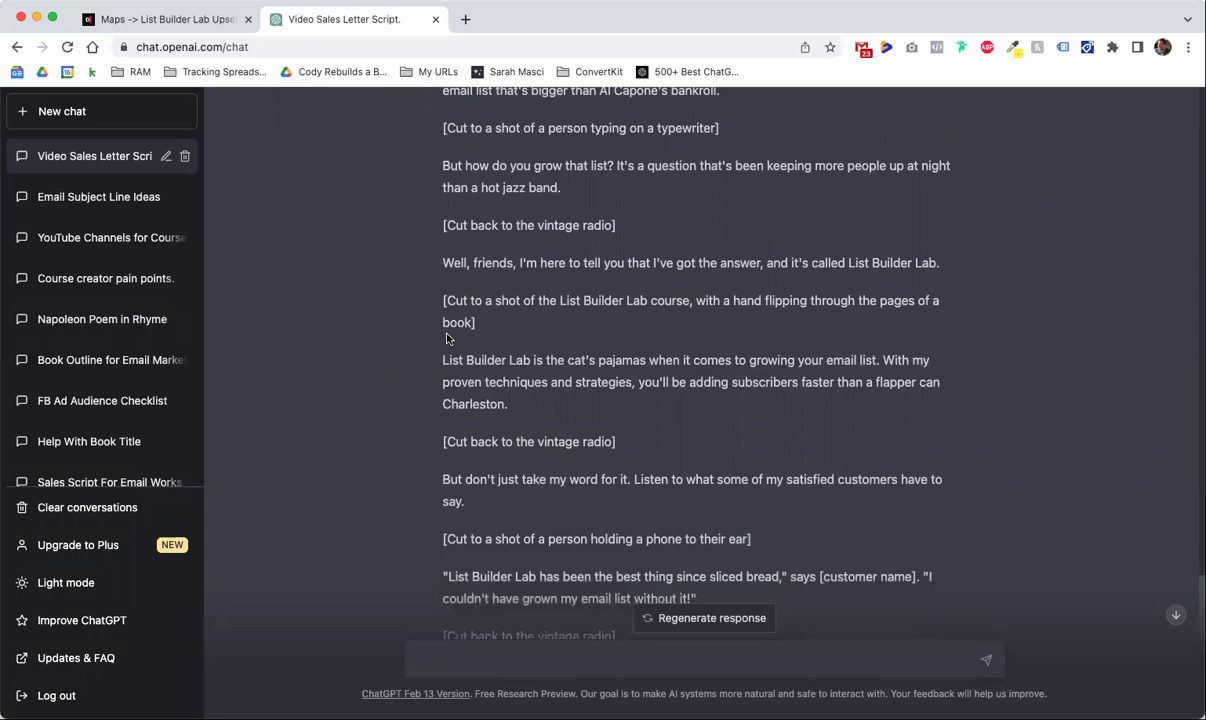
scroll(433, 324, down, 1)
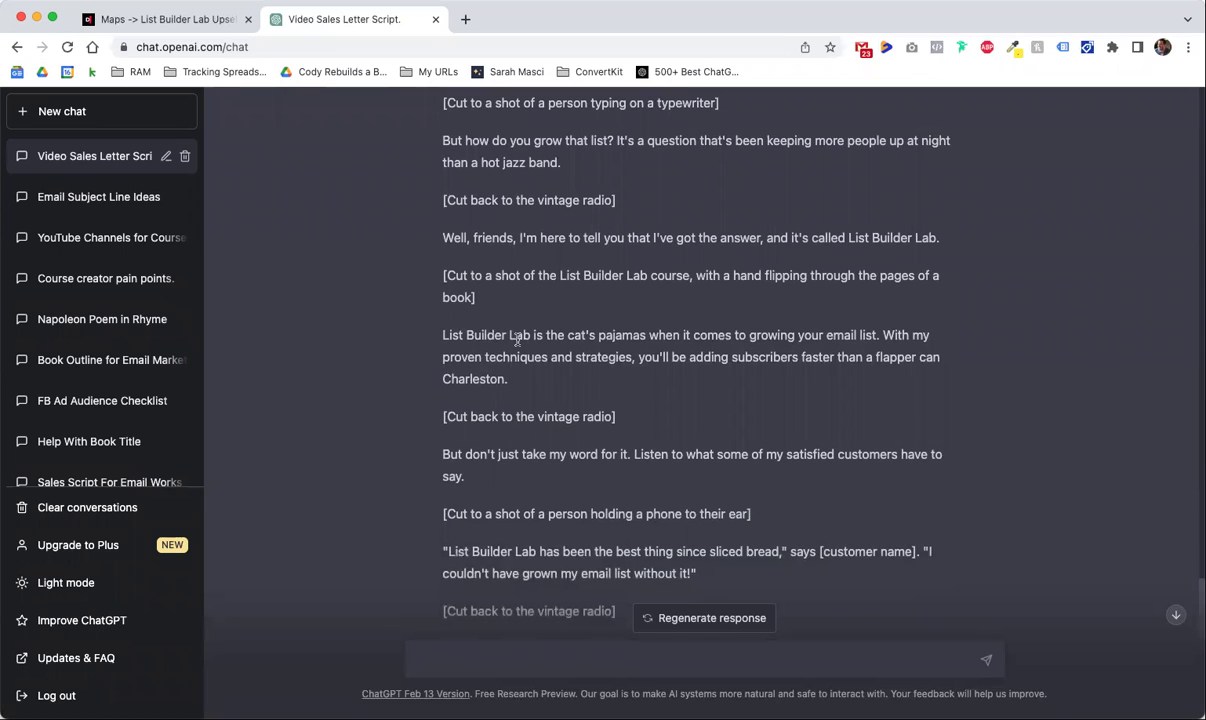
scroll(384, 384, down, 2)
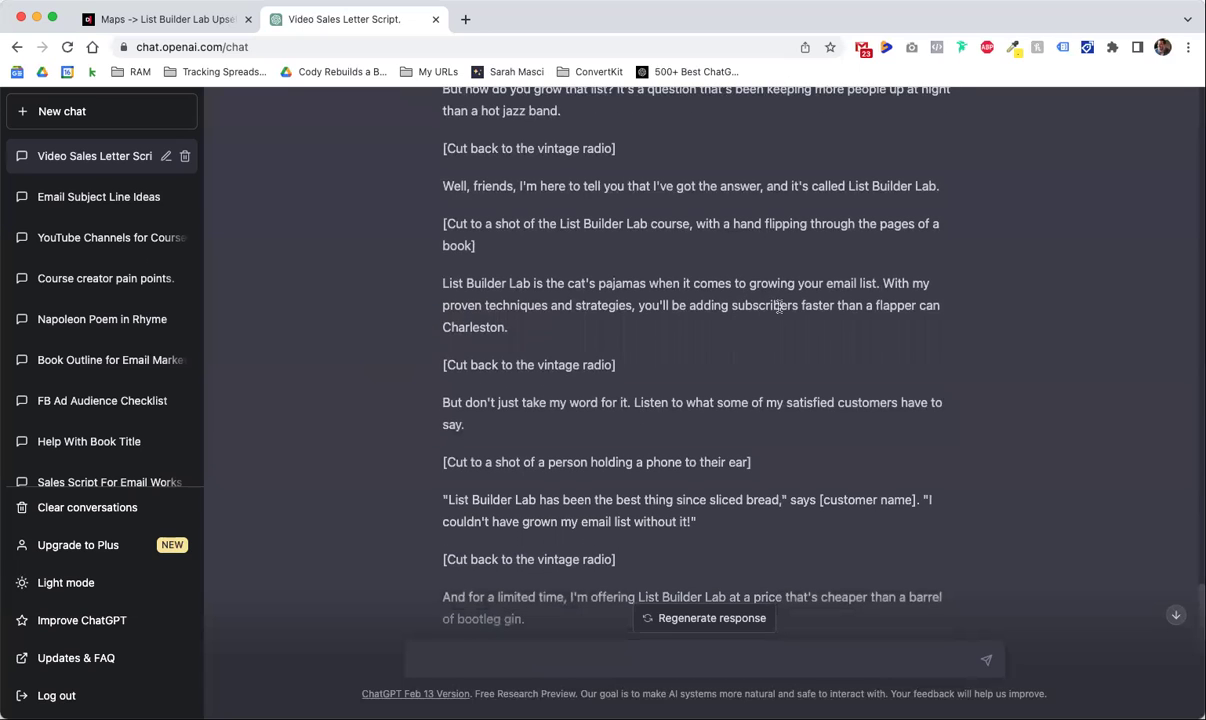
Read the rest of the 1920s-style script, covering the customer testimonial, limited-time price offer, urgency lines and vintage radio sign-off.
scroll(388, 378, down, 1)
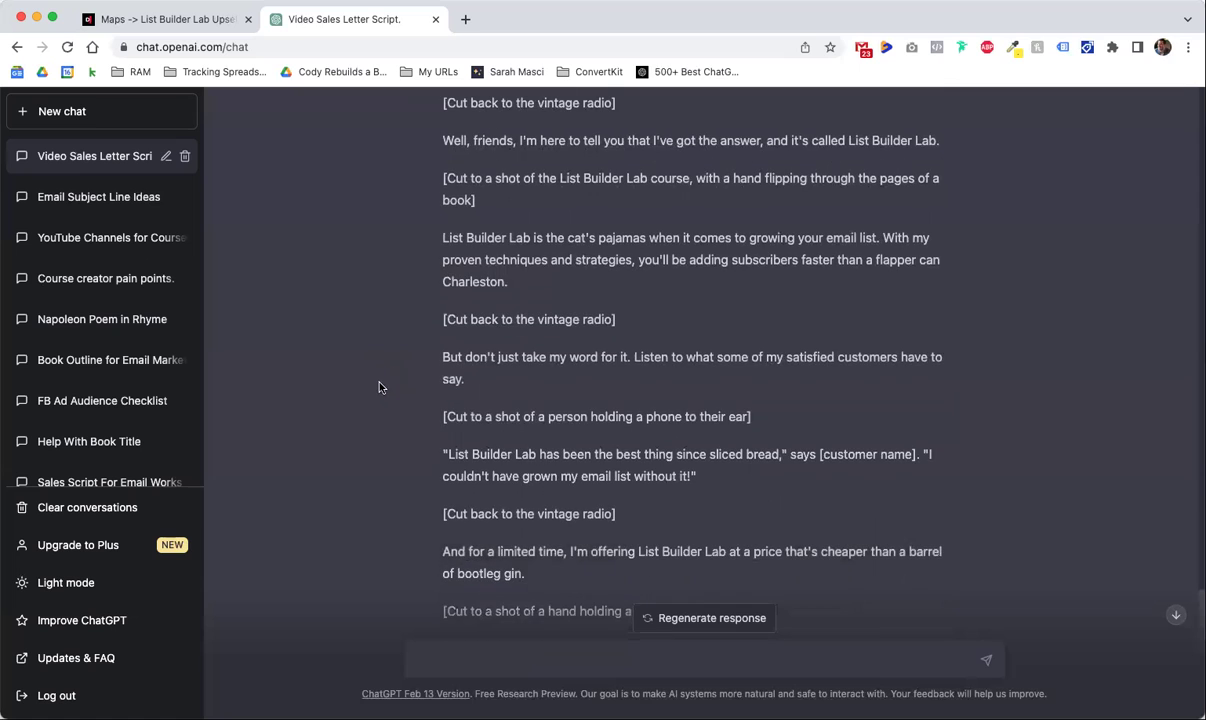
scroll(381, 386, down, 2)
scroll(385, 350, down, 2)
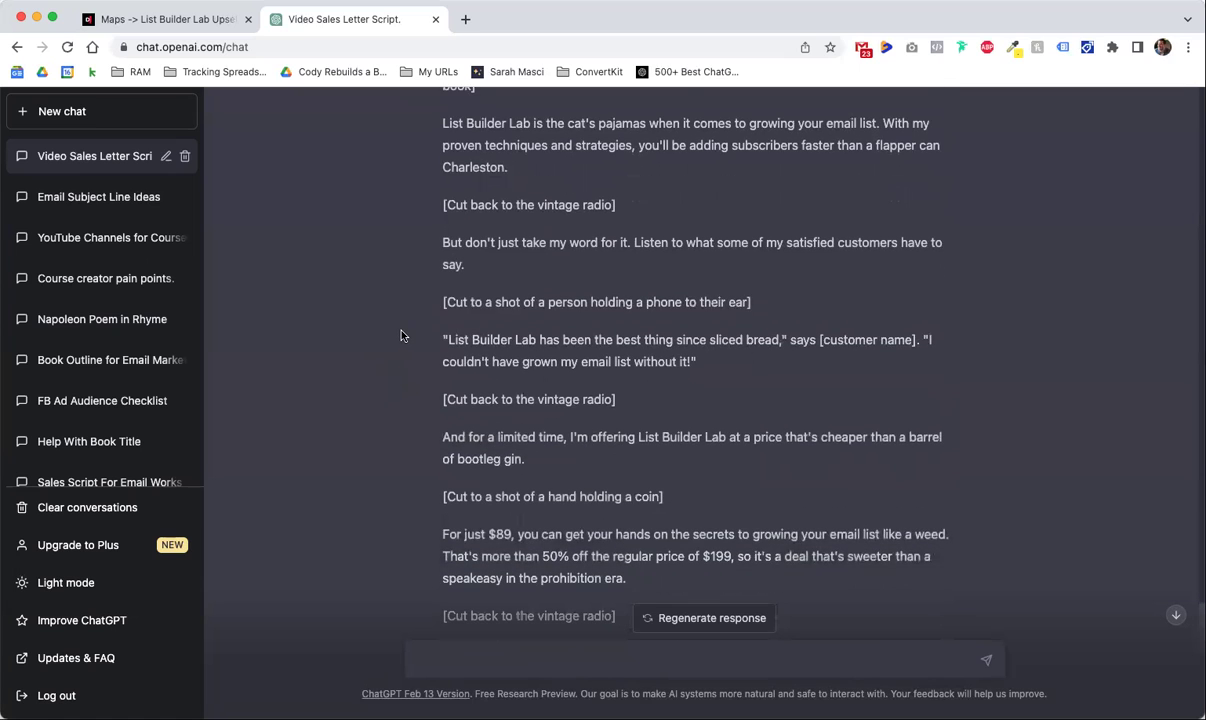
scroll(382, 340, down, 2)
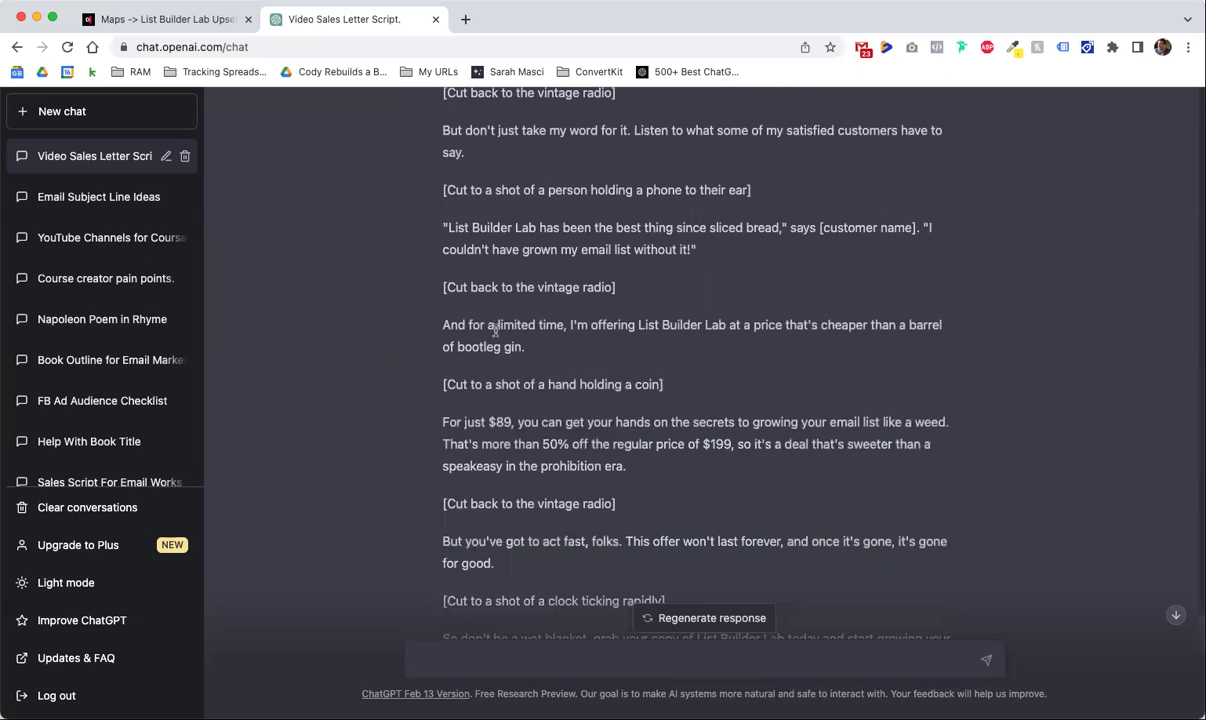
drag(571, 325, 574, 347)
scroll(422, 380, down, 2)
scroll(430, 371, down, 1)
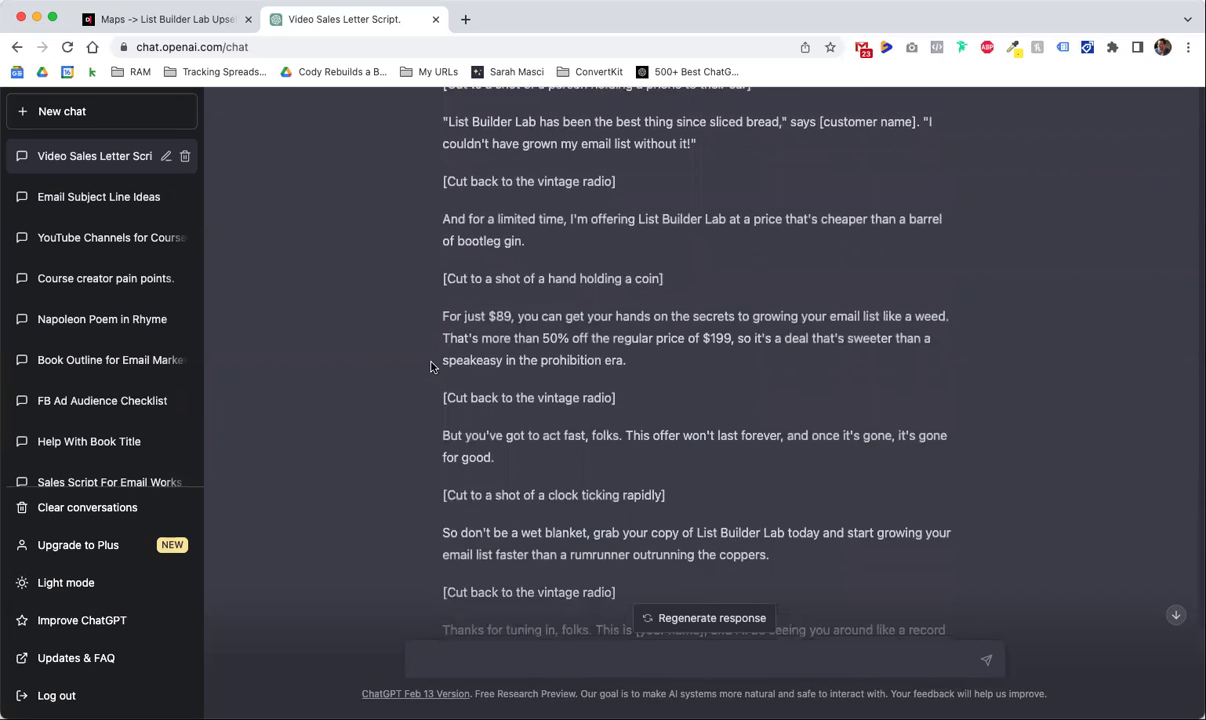
drag(773, 344, 773, 355)
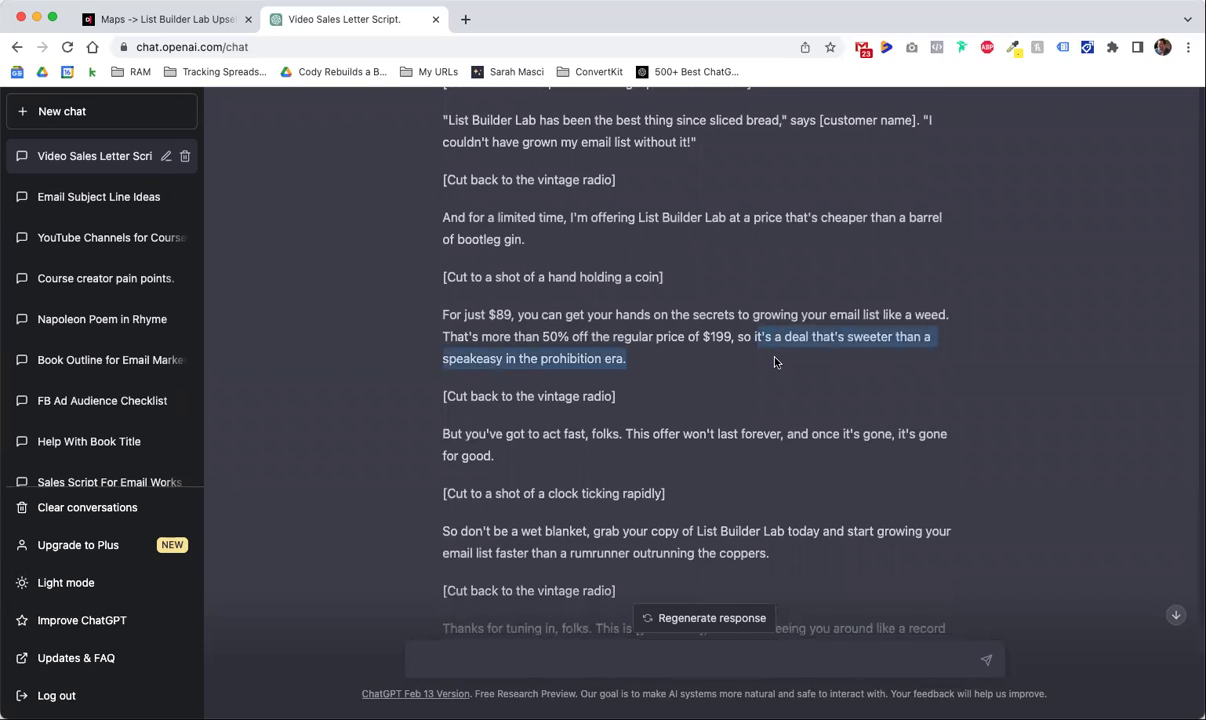
scroll(420, 416, down, 1)
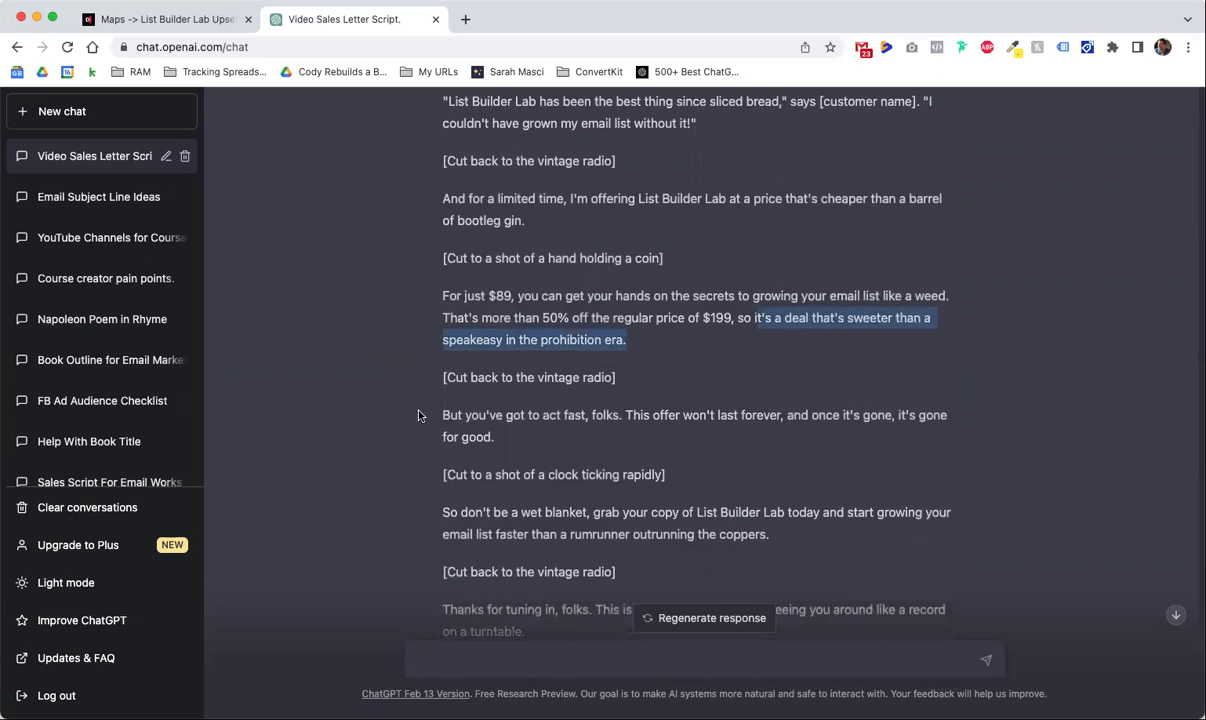
scroll(399, 413, down, 1)
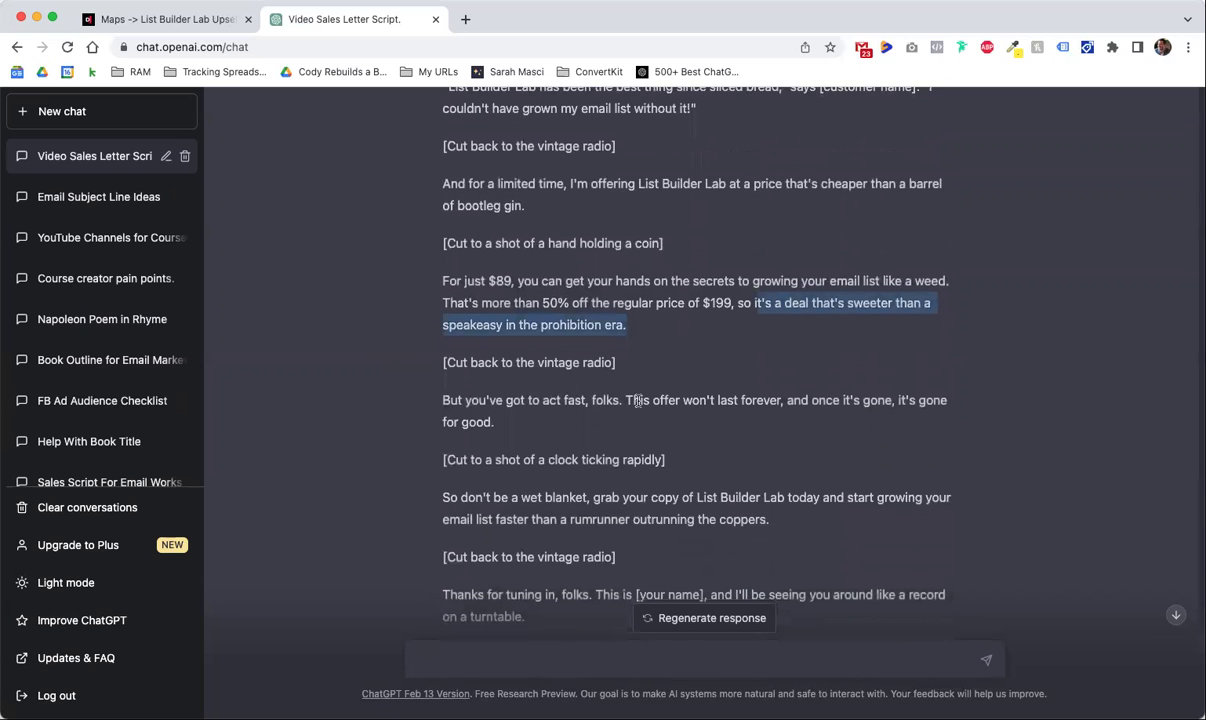
scroll(470, 392, down, 3)
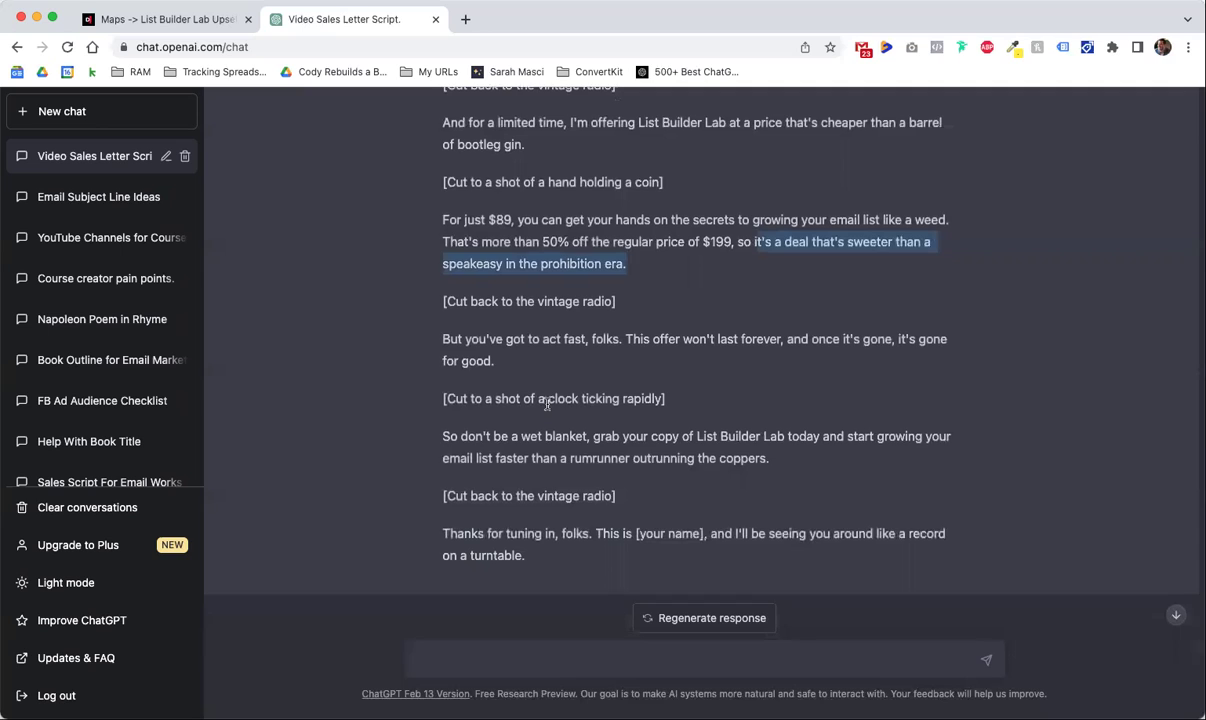
scroll(513, 400, down, 1)
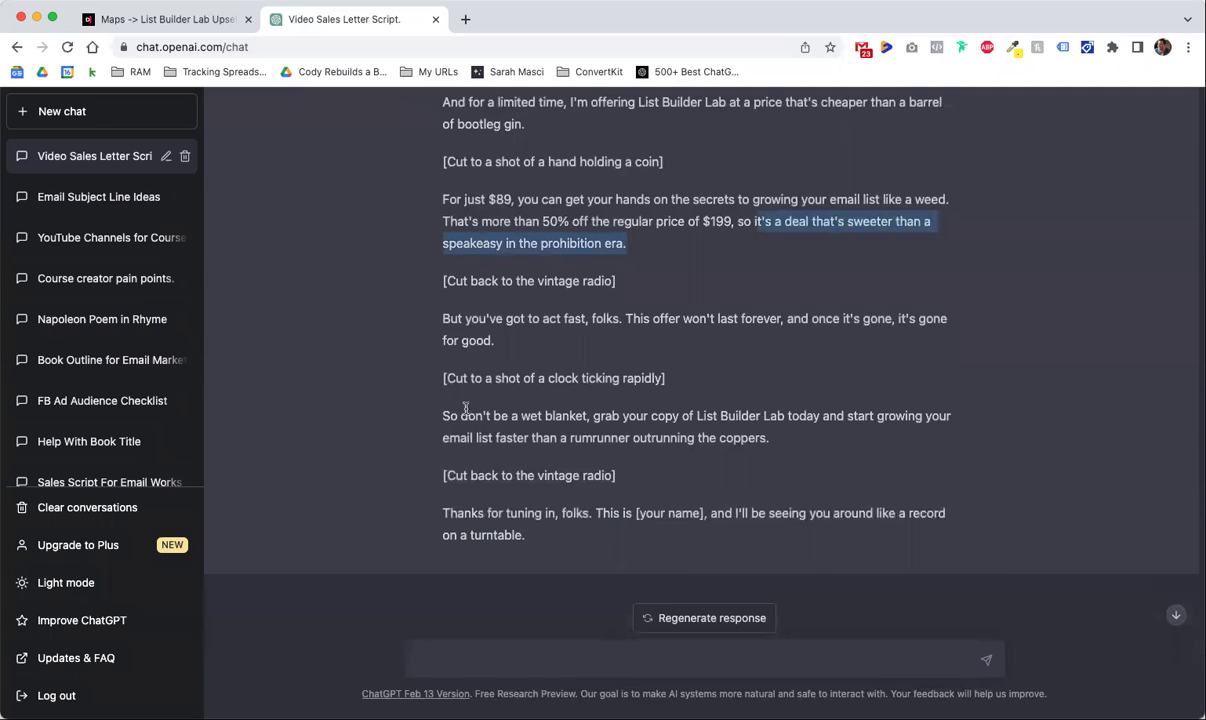
drag(441, 437, 769, 437)
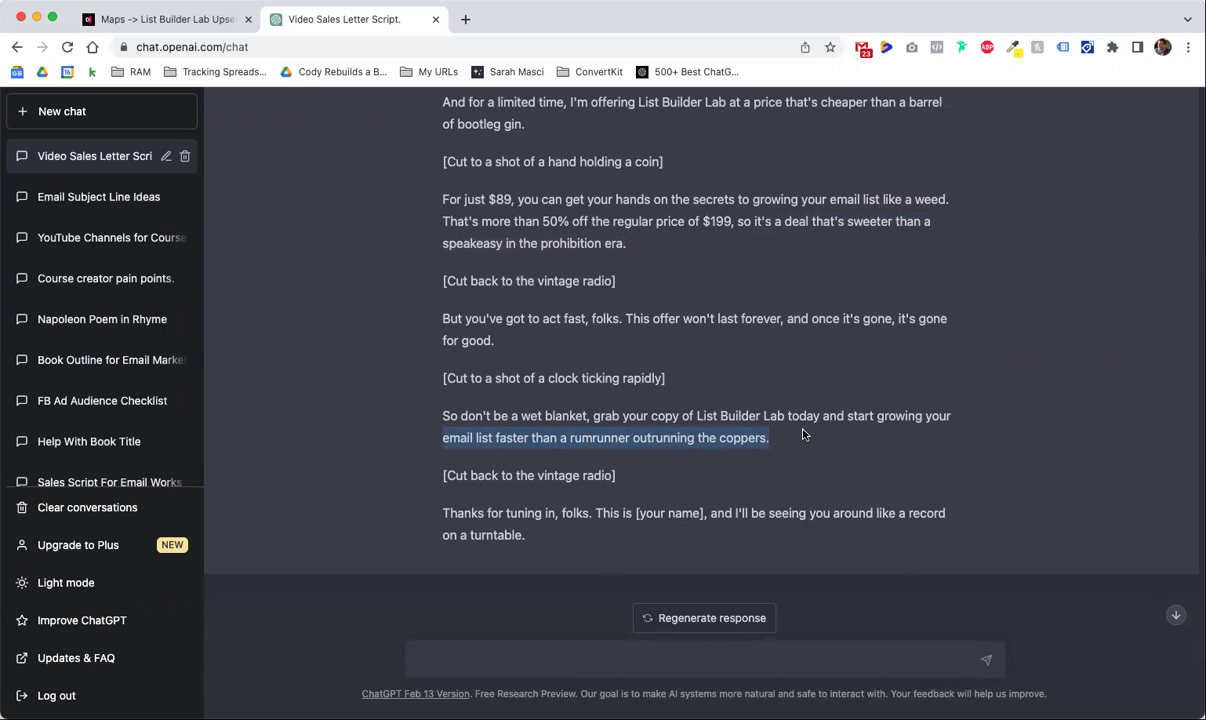
drag(620, 477, 435, 487)
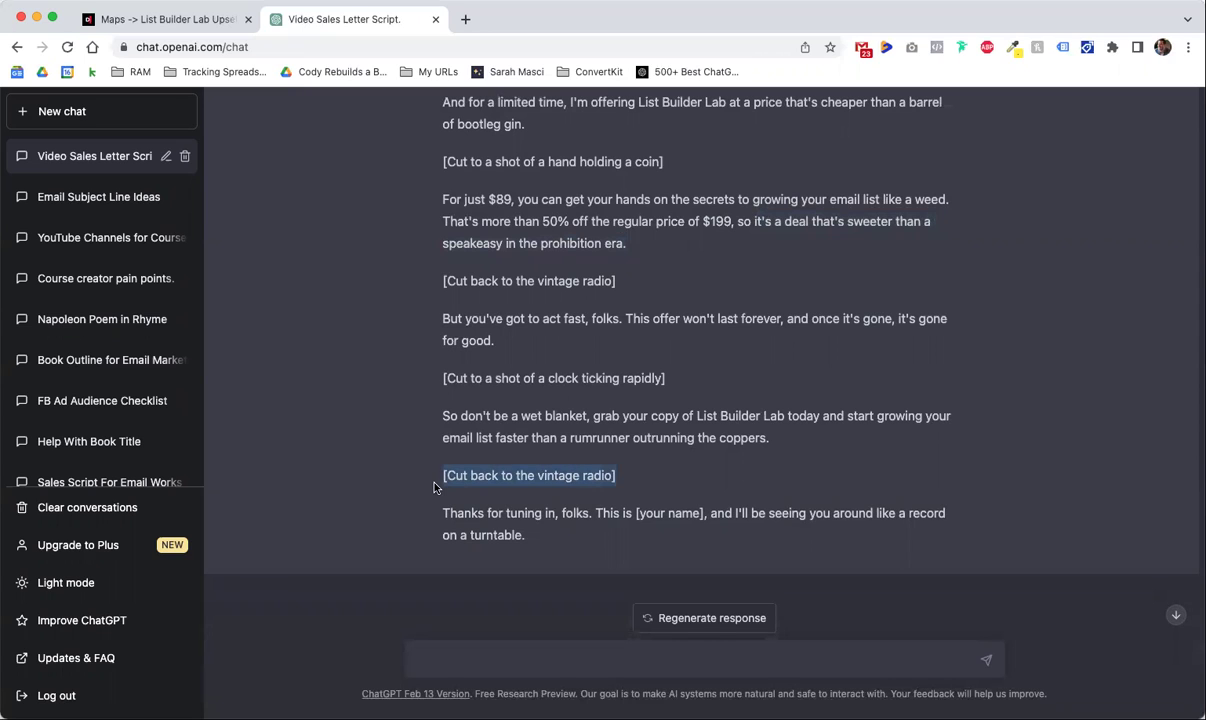
click(417, 425)
scroll(400, 428, down, 1)
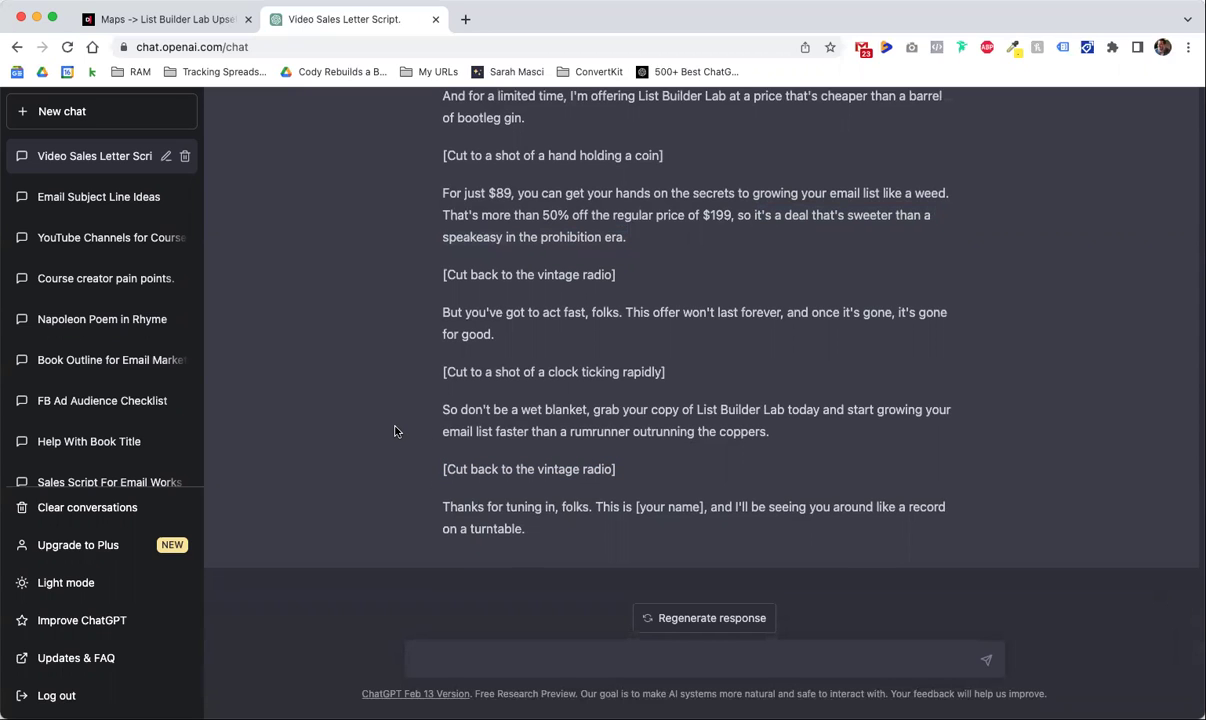
Ask ChatGPT to rewrite the script one more time in the style of an 80's hip hop group, and review the breakdancing shot line.
click(631, 650)
text(Awesome. One more tim)
key(BackSpace)
key(BackSpace)
key(BackSpace)
key(BackSpace)
key(BackSpace)
key(BackSpace)
text(re time )
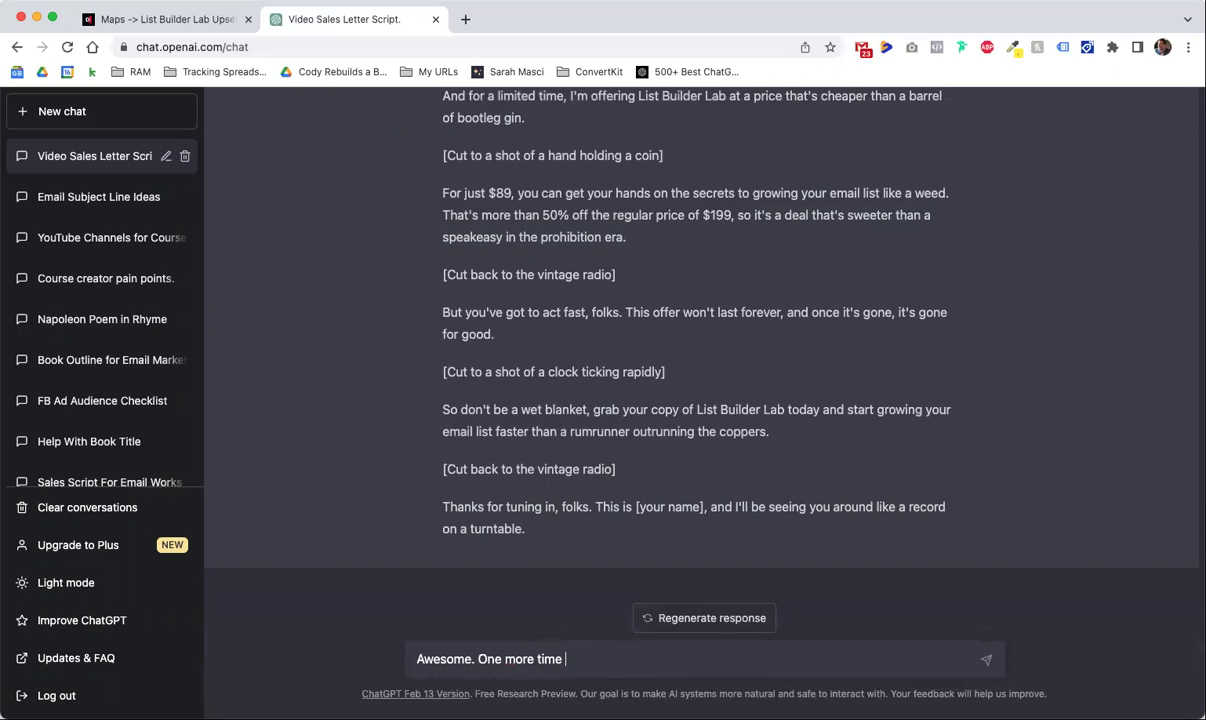
text( Can you rewrite th)
text(at b)
text(, in the syt)
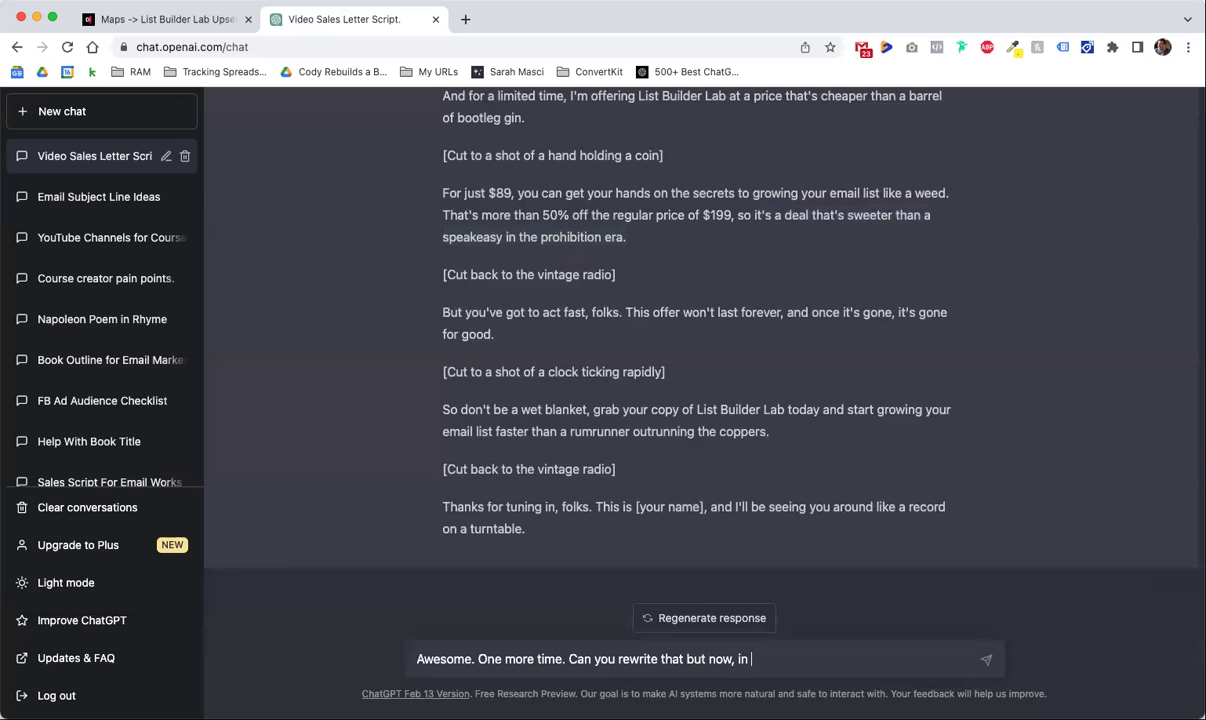
key(BackSpace)
key(BackSpace)
text(tyle of an 90)
key(BackSpace)
key(BackSpace)
text(80's hip hop group)
key(Return)
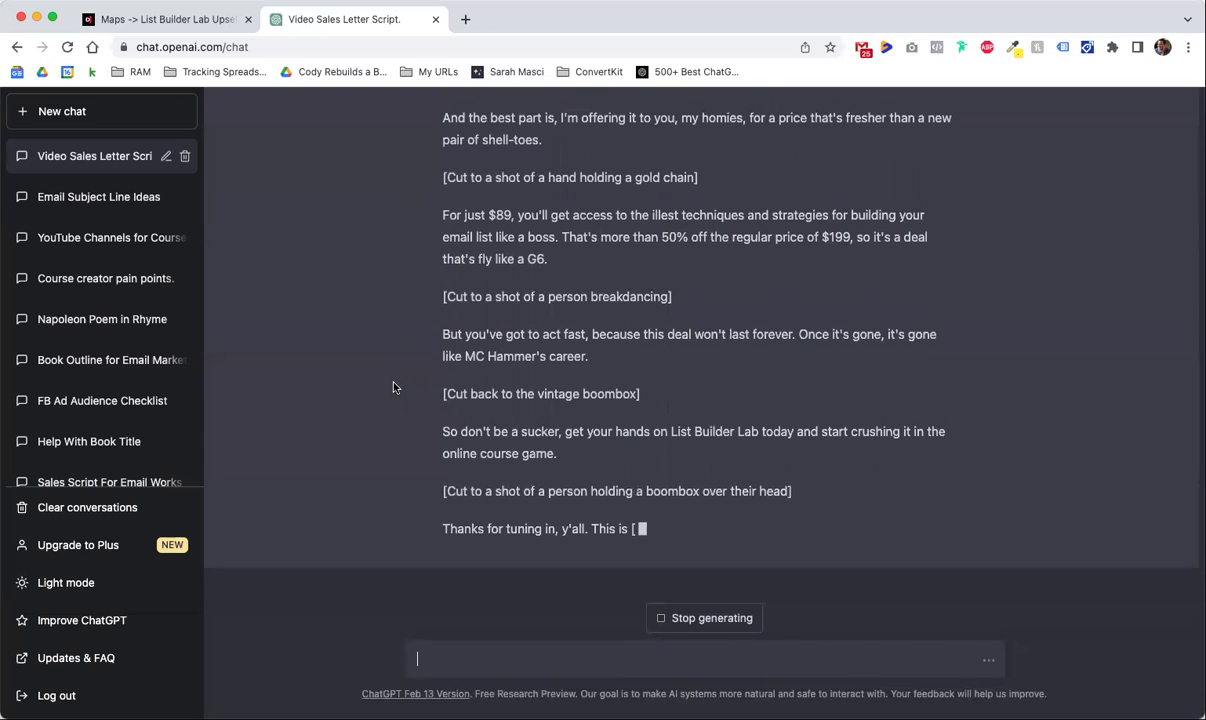
drag(465, 295, 686, 301)
click(684, 301)
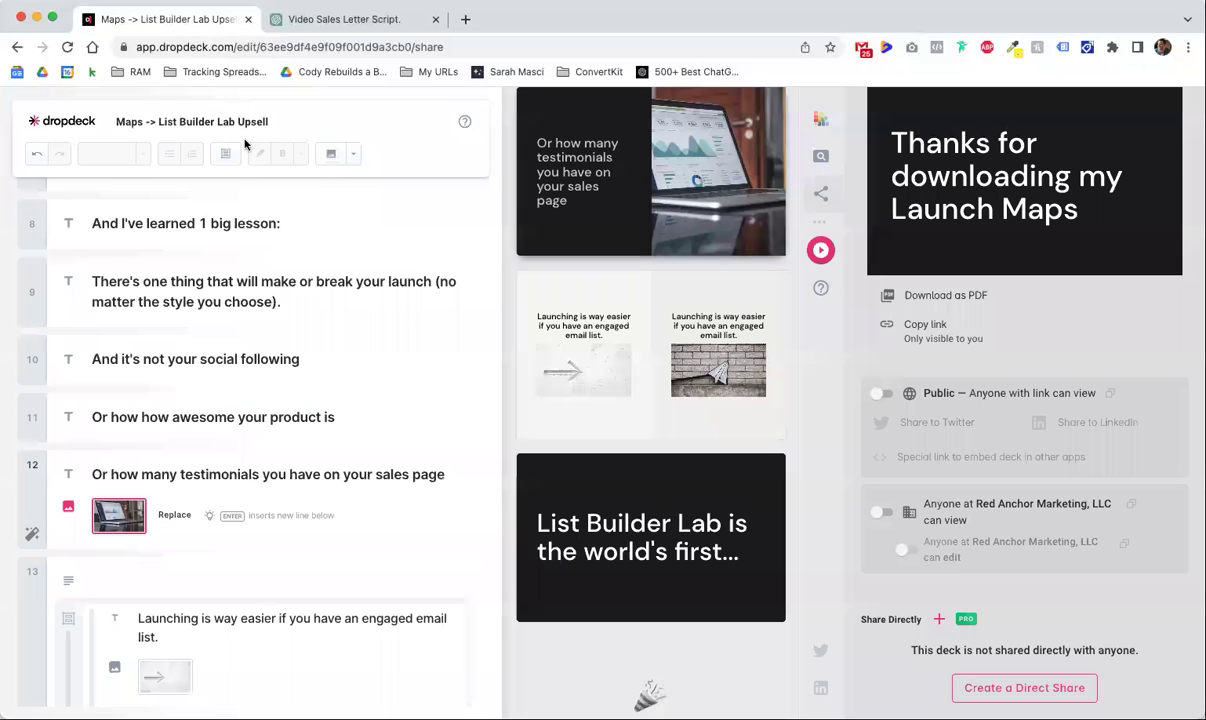
Switch to the Maps -> List Builder Lab Upsell deck in Dropdeck and review it from the first slide, "Thanks for downloading my Launch Maps".
click(196, 20)
mouse_move(628, 550)
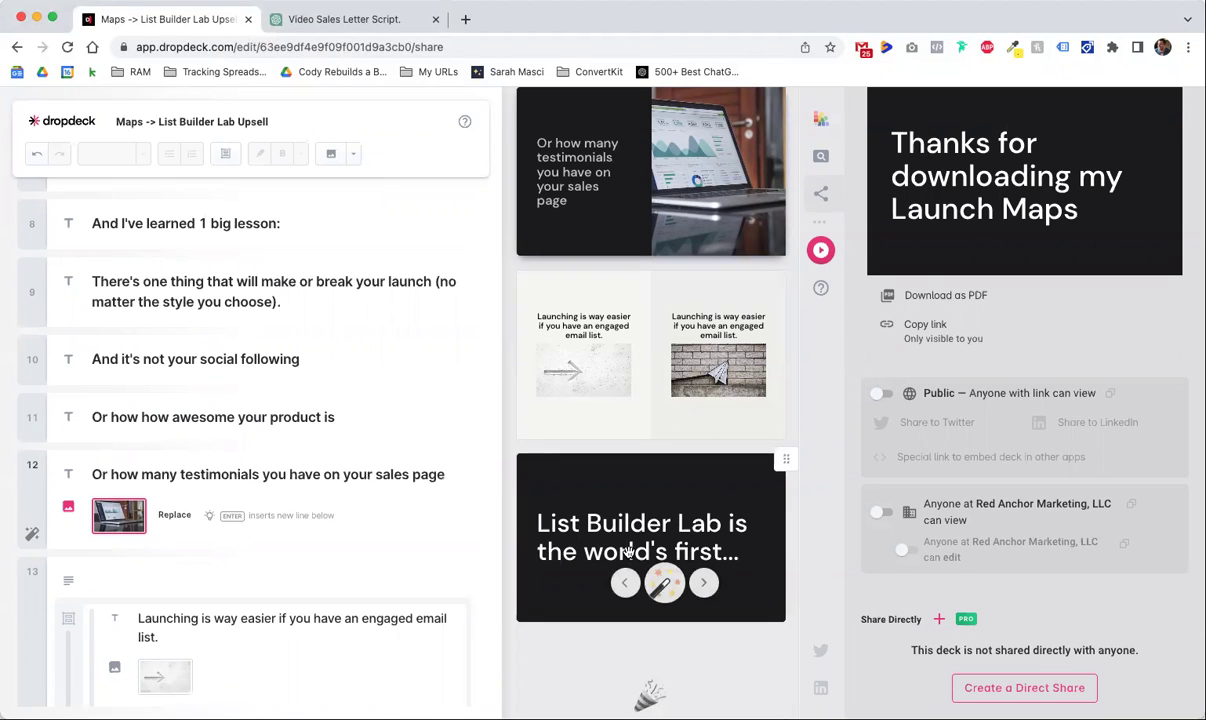
scroll(202, 388, up, 8)
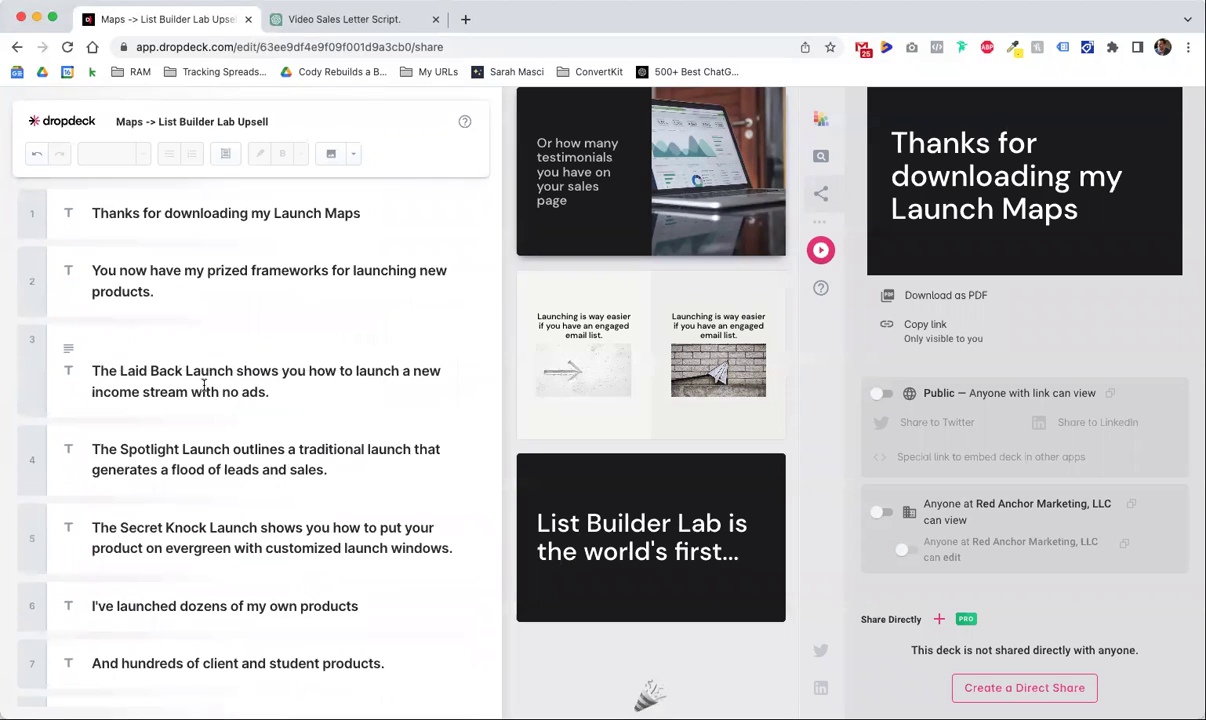
click(168, 200)
click(213, 235)
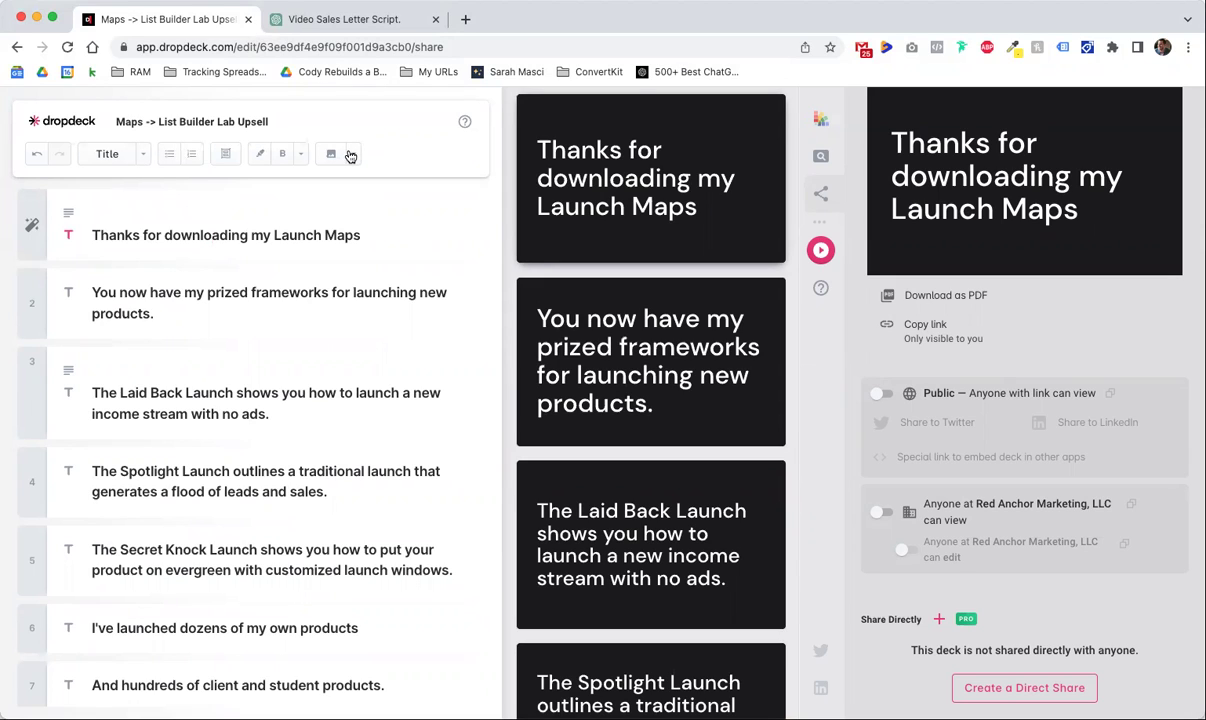
mouse_move(745, 227)
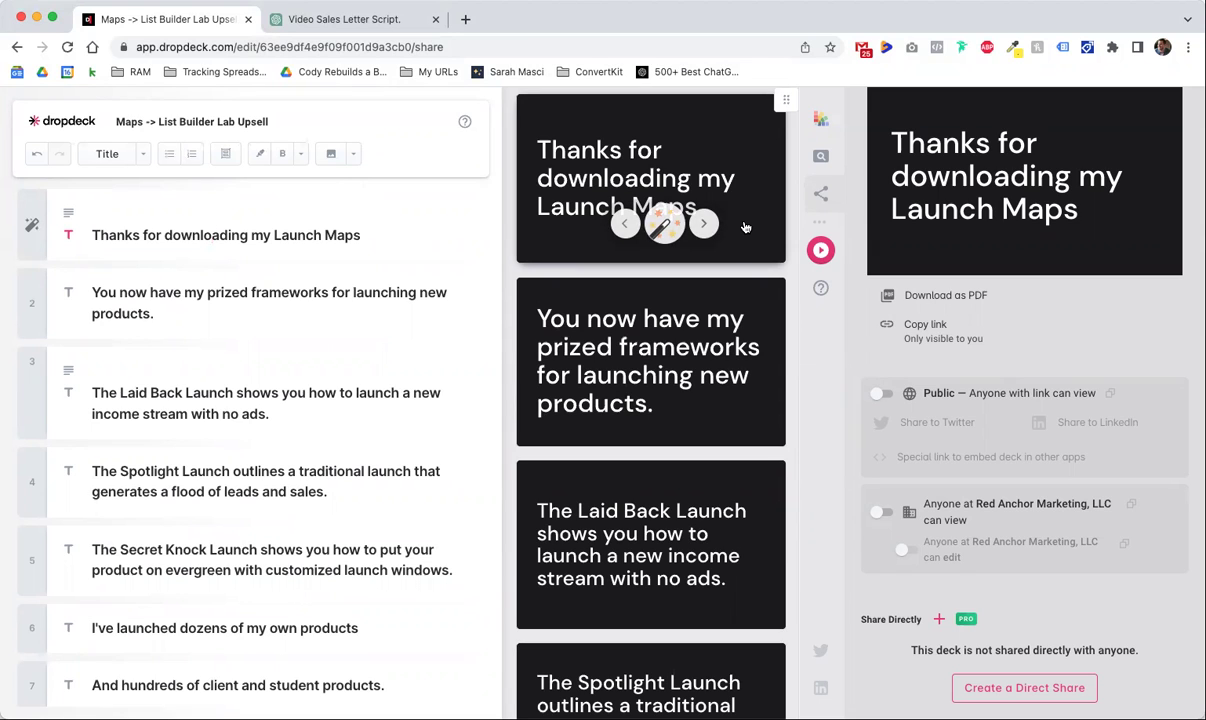
Return to the Frank Kern-style script in ChatGPT and highlight the "Can't I get a break" objection and the "SPECIAL OFFER" shot direction.
click(340, 19)
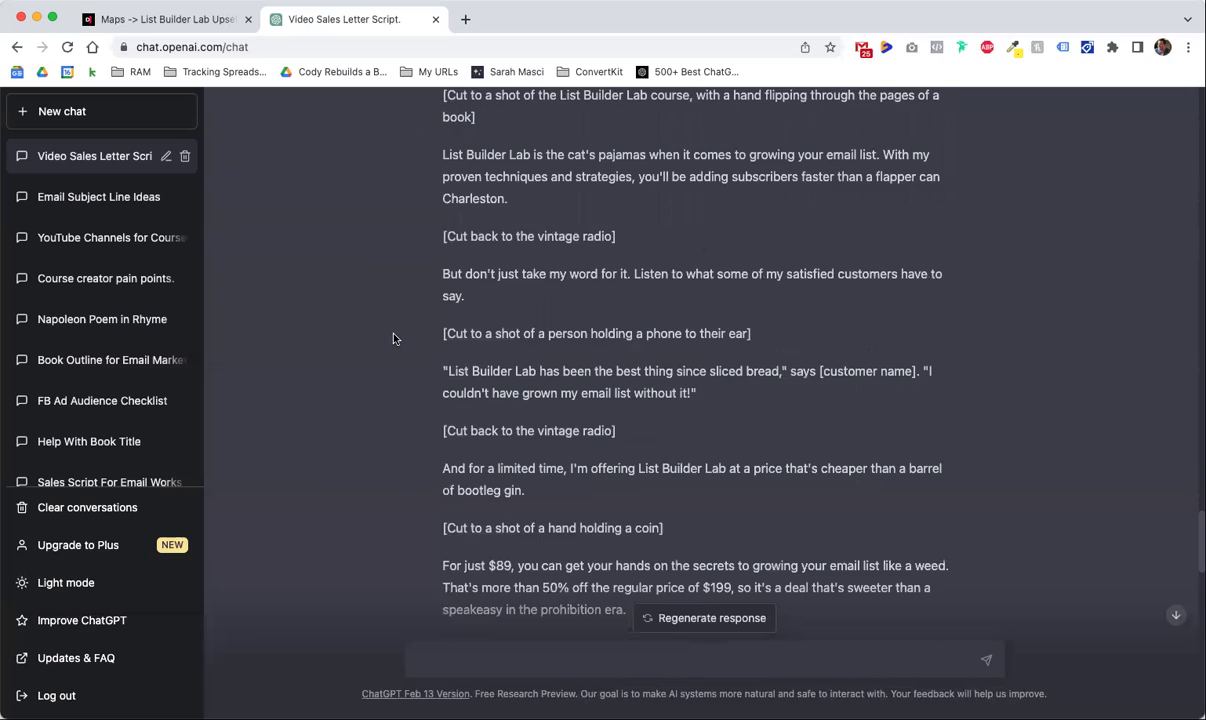
scroll(393, 338, up, 8)
scroll(393, 338, up, 5)
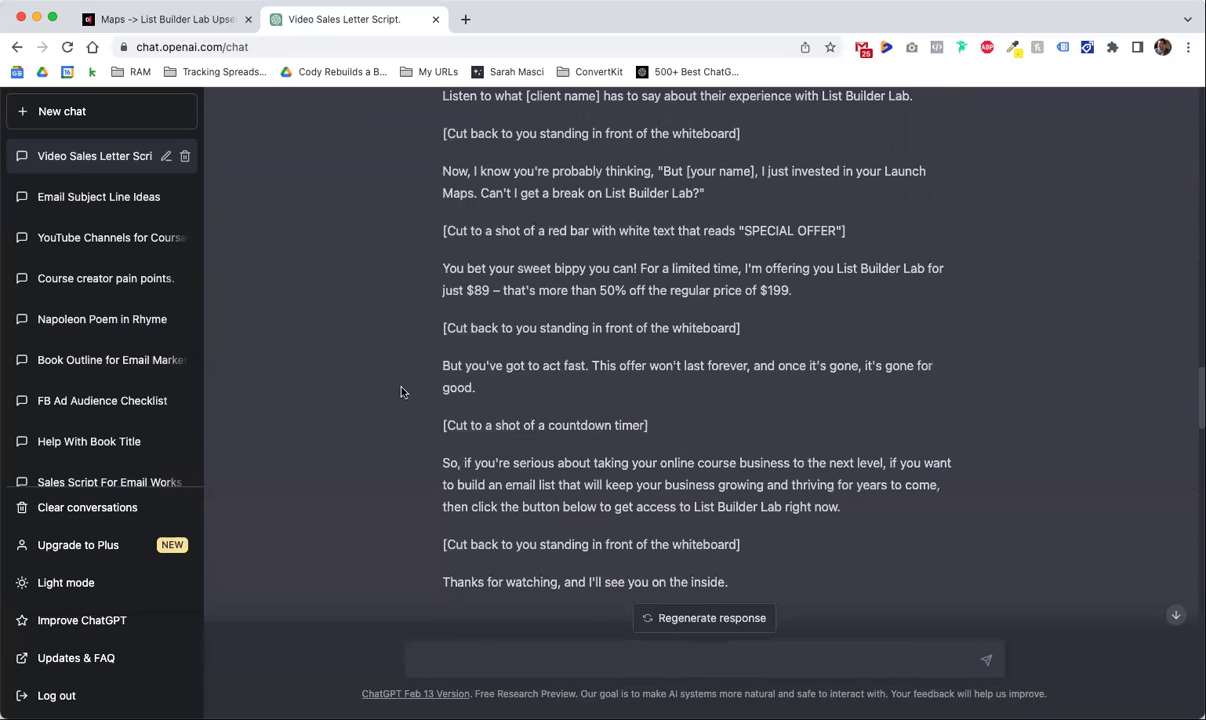
scroll(410, 392, up, 2)
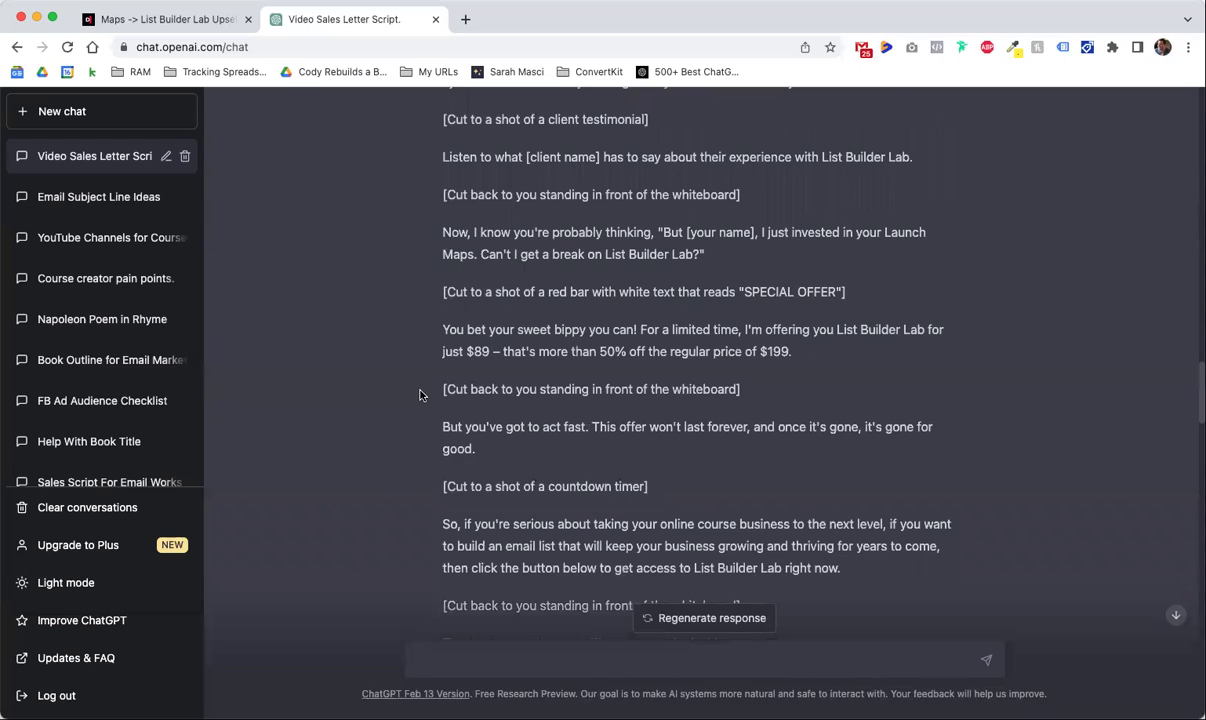
scroll(420, 394, up, 2)
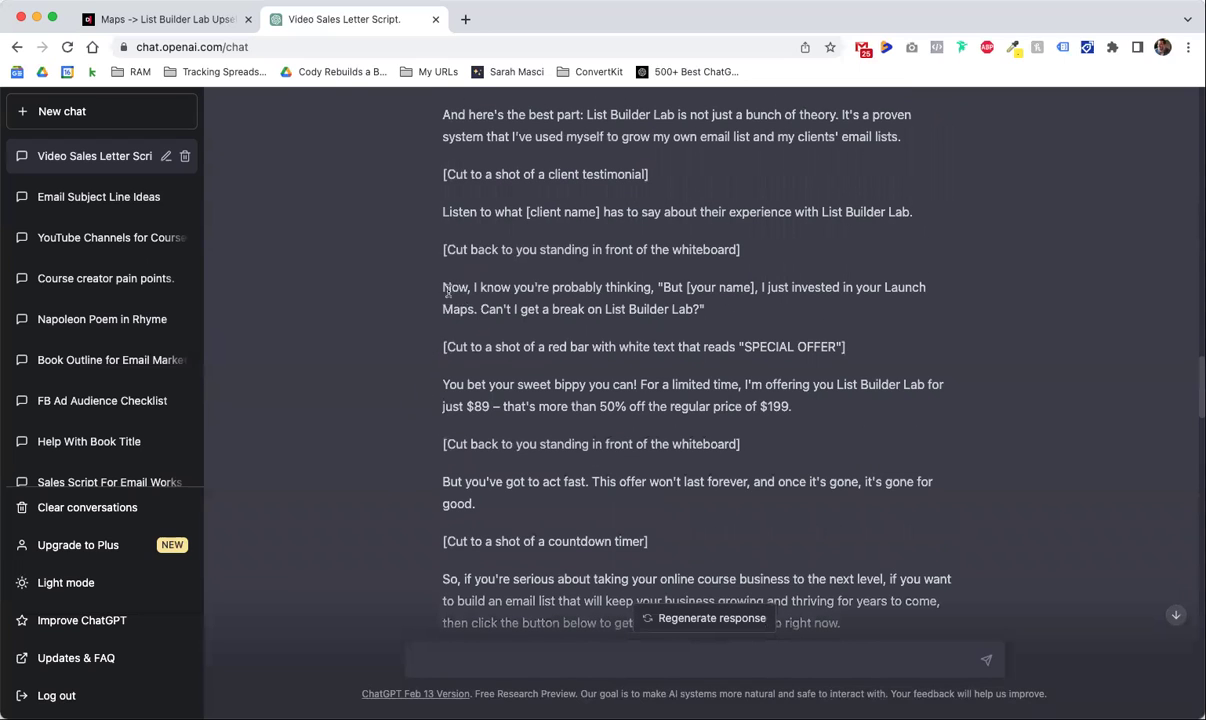
drag(416, 282, 732, 313)
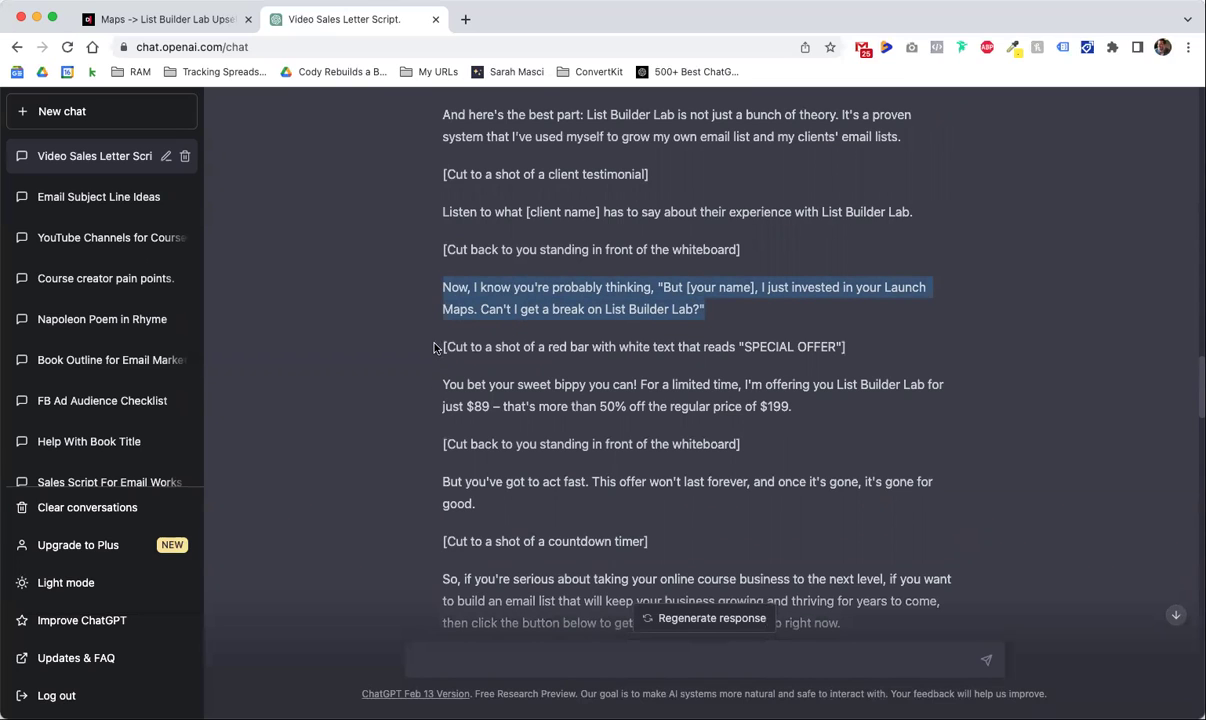
drag(437, 345, 890, 350)
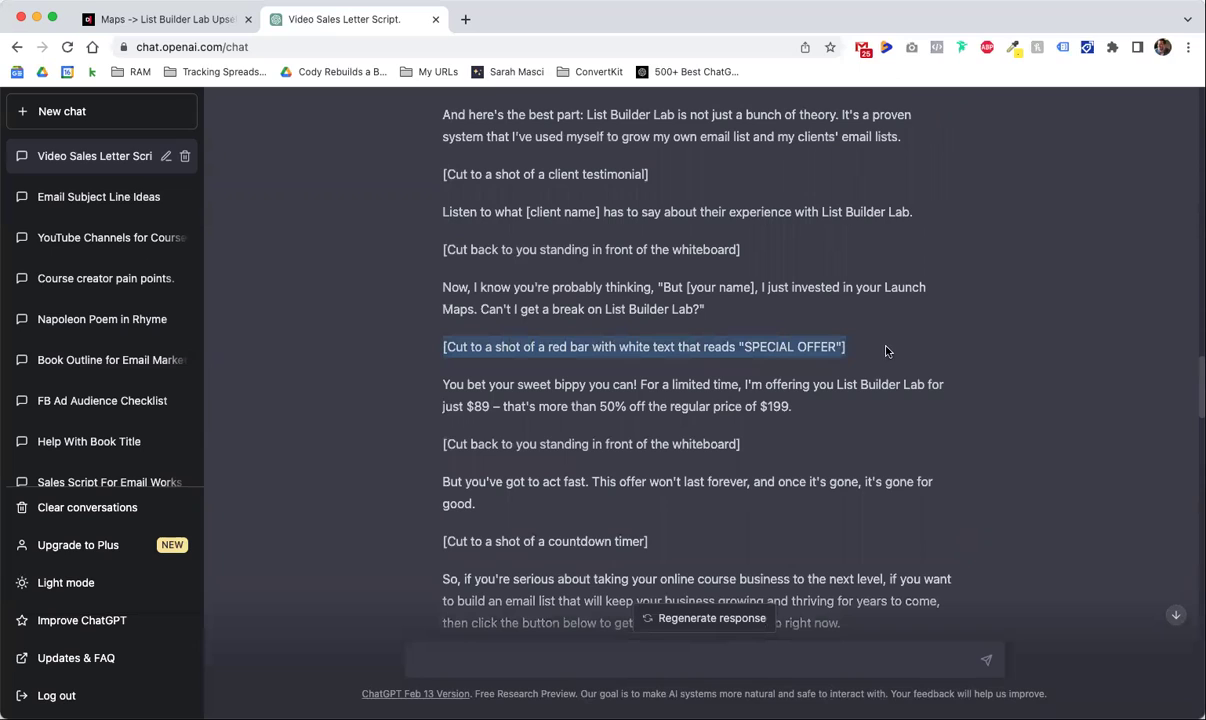